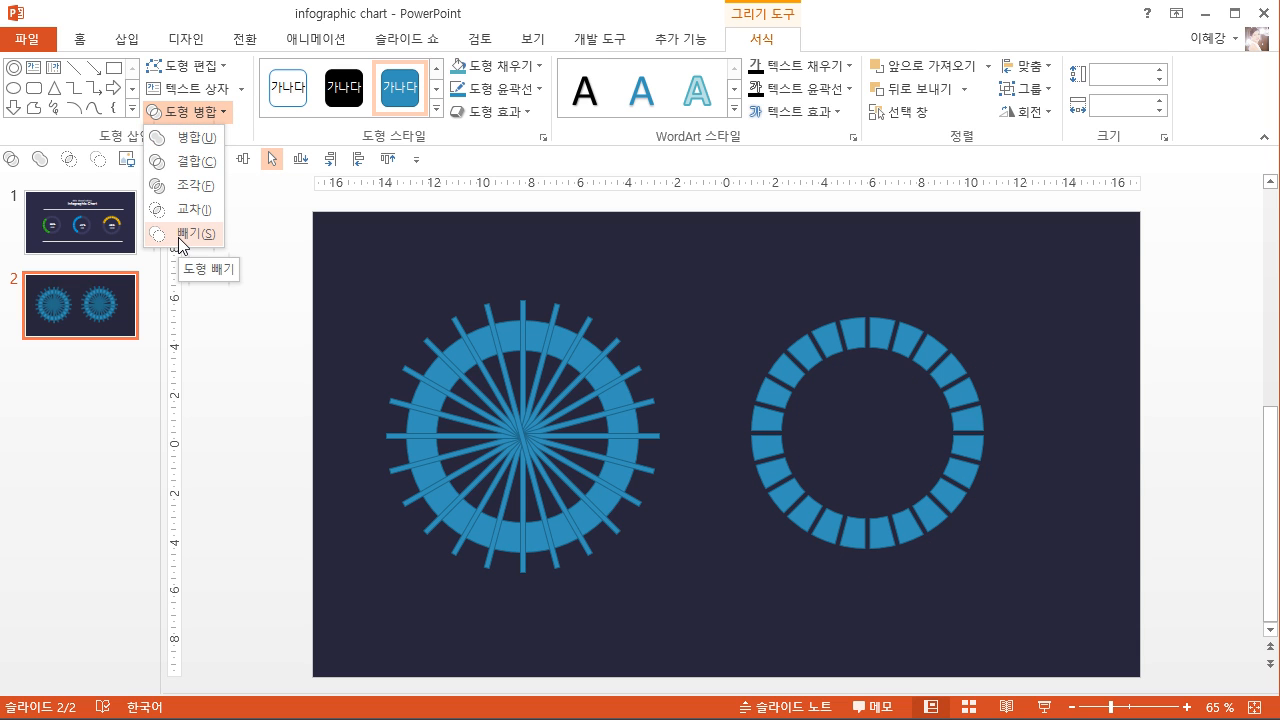
Subtract the crossing bars from the ring on the right half of the slide
left_click(180, 234)
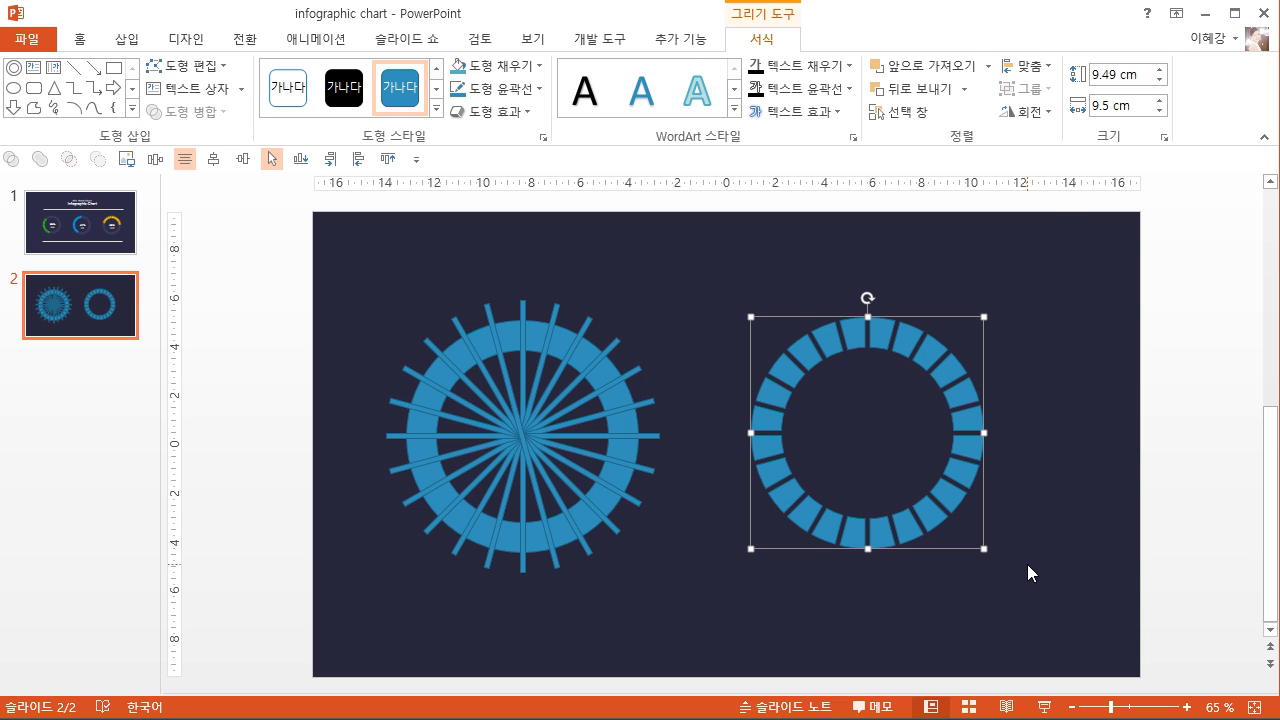
left_click(650, 590)
Fragment the left ring and all its crossing bars into separate pieces
left_click_drag(718, 610, 316, 235)
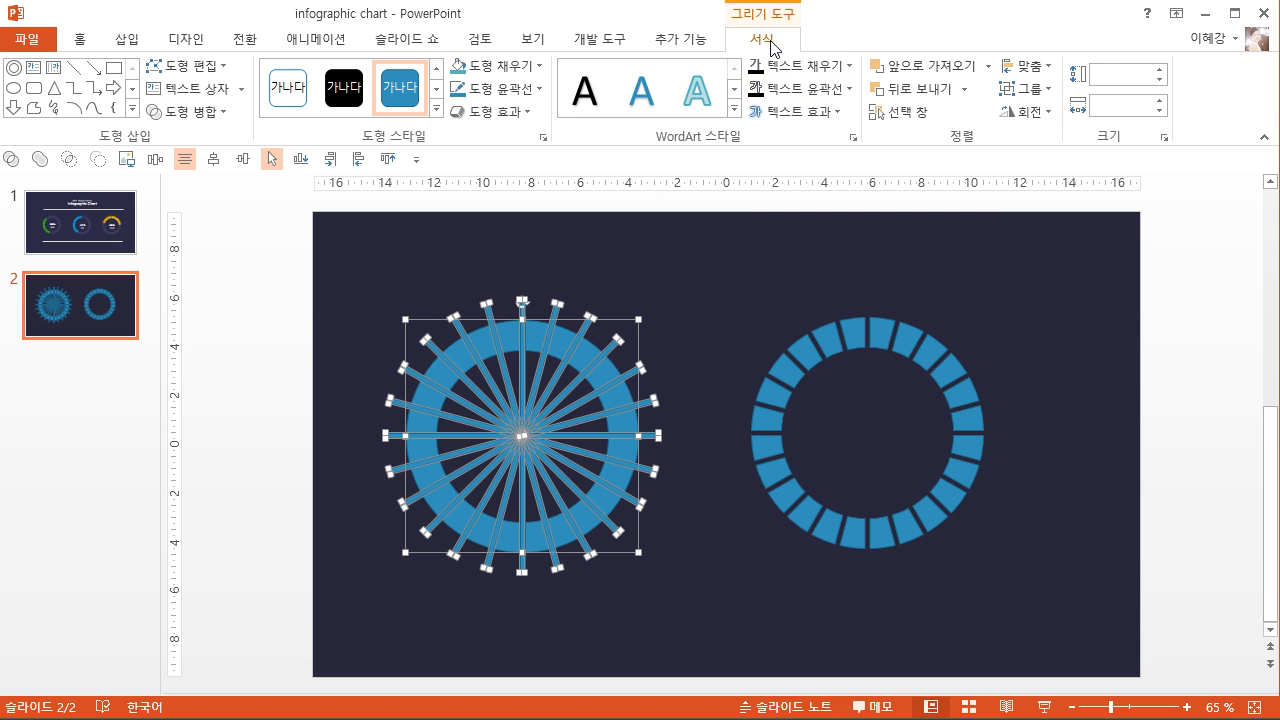
left_click(218, 118)
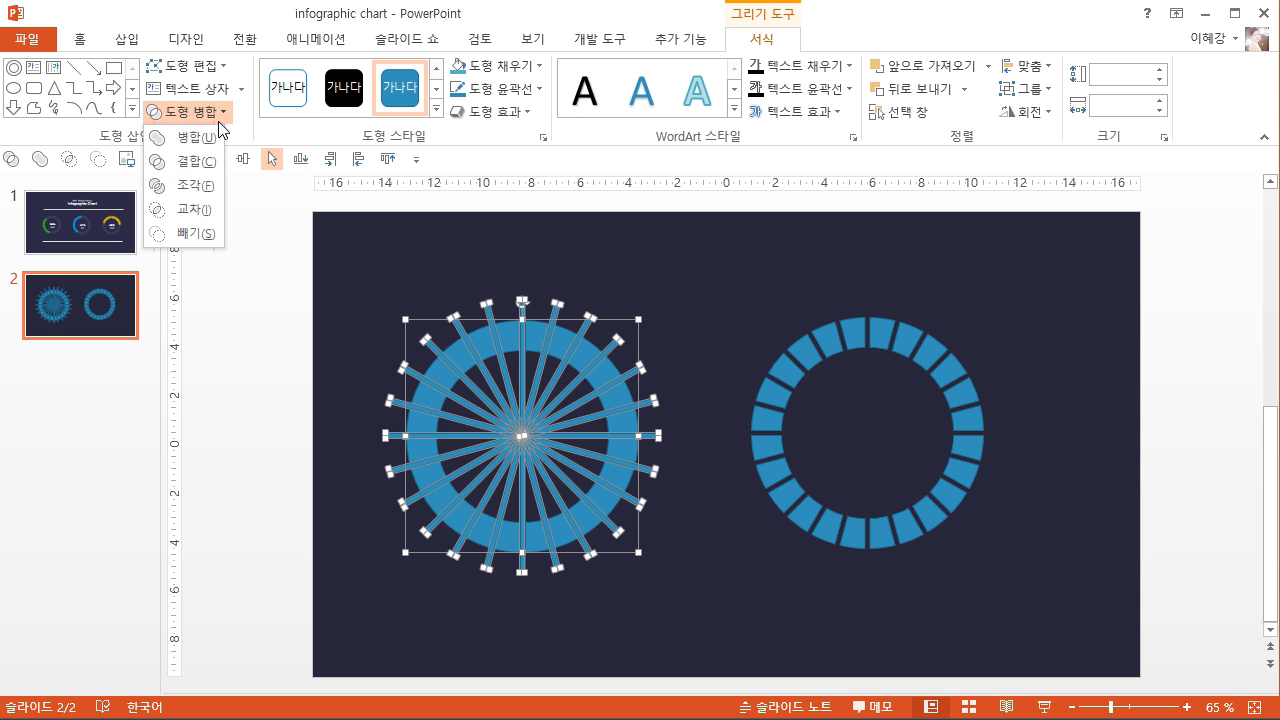
left_click(209, 186)
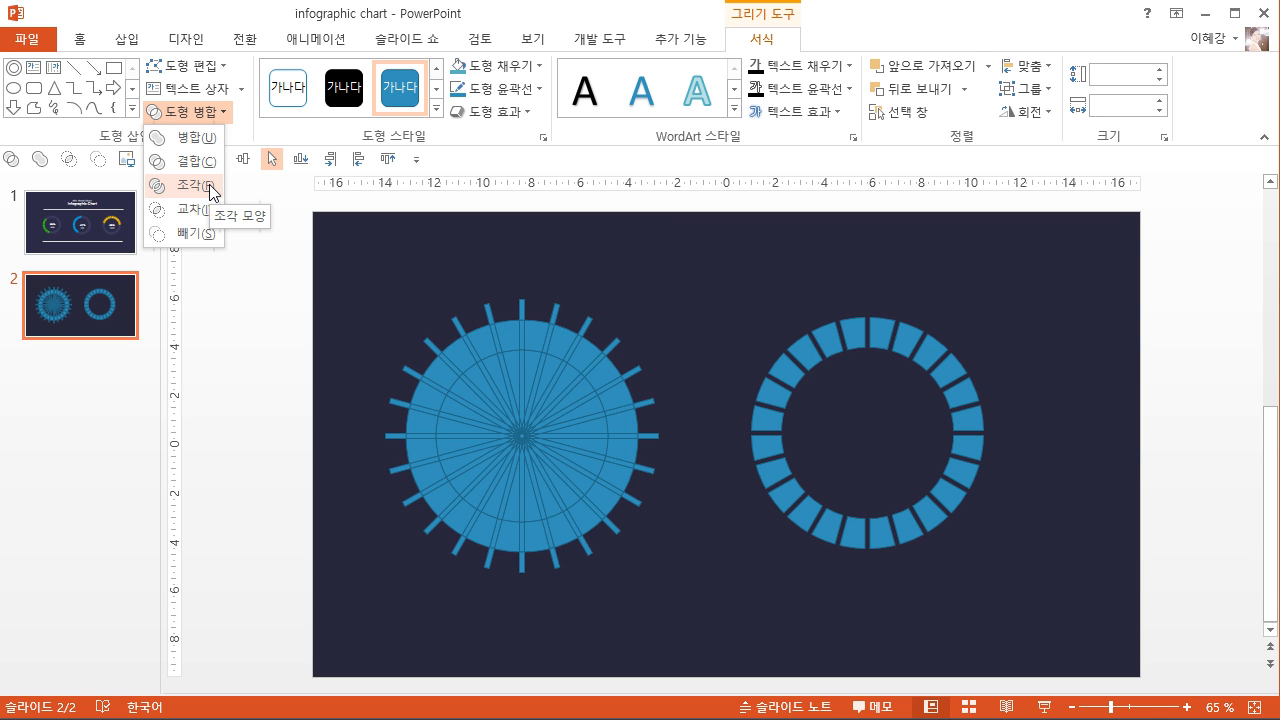
left_click(211, 193)
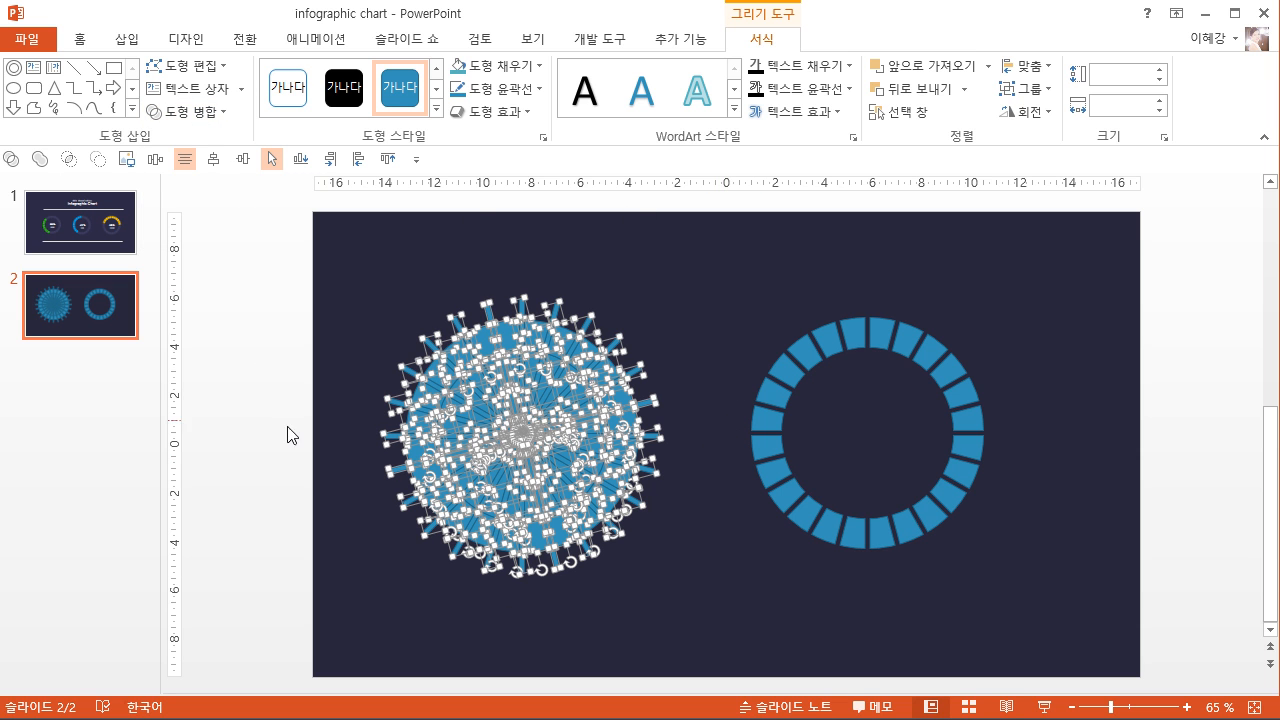
Compare how the subtracted right ring and a single piece of the fragmented left circle are selected
left_click(348, 252)
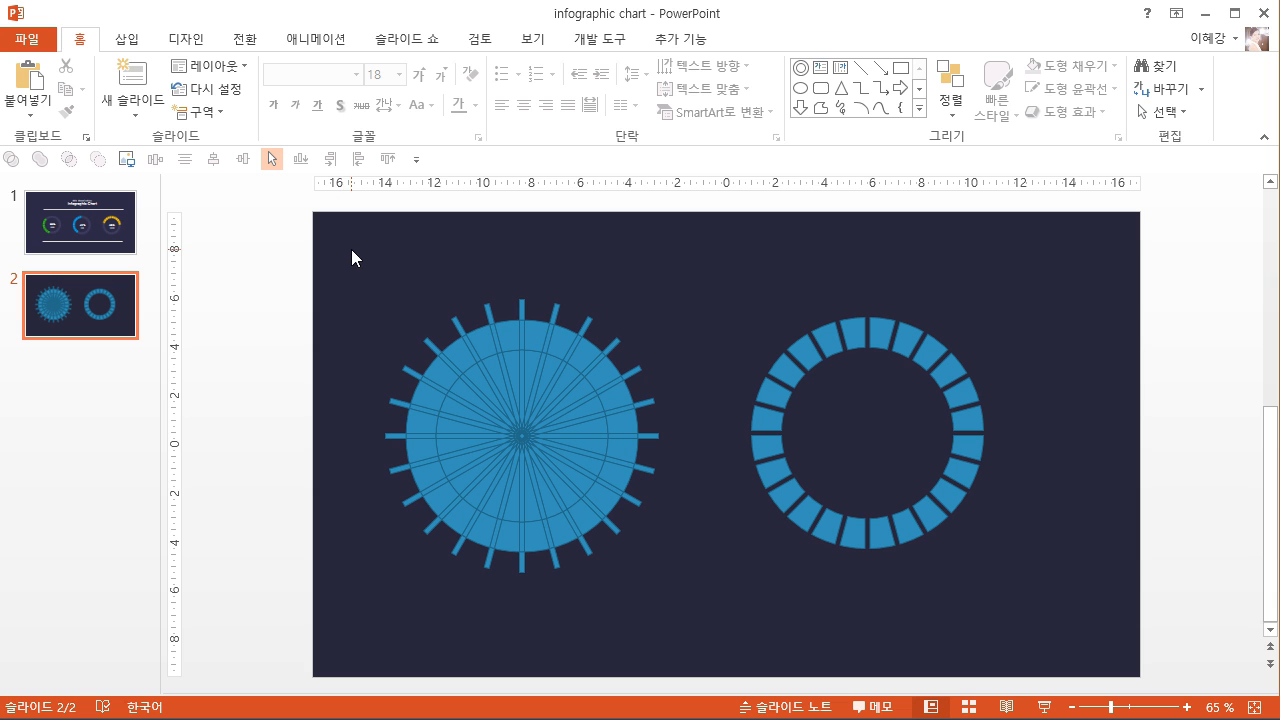
left_click(846, 332)
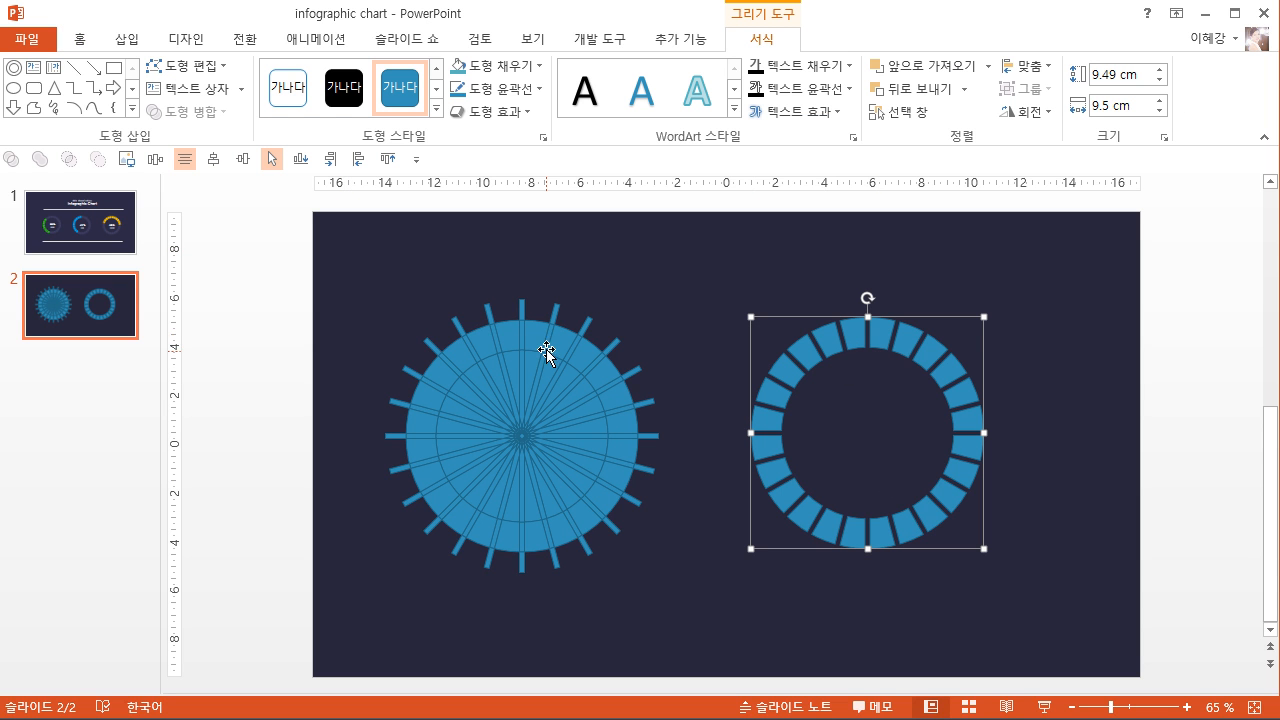
left_click(510, 331)
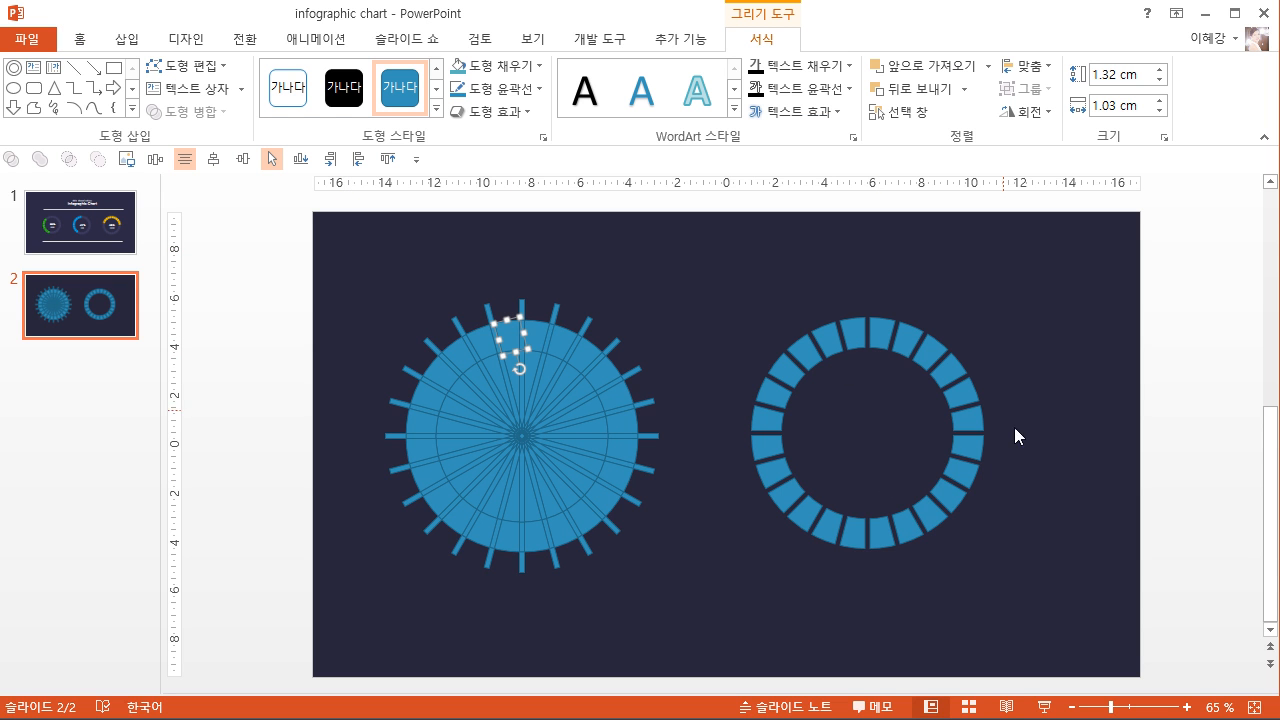
left_click(1014, 467)
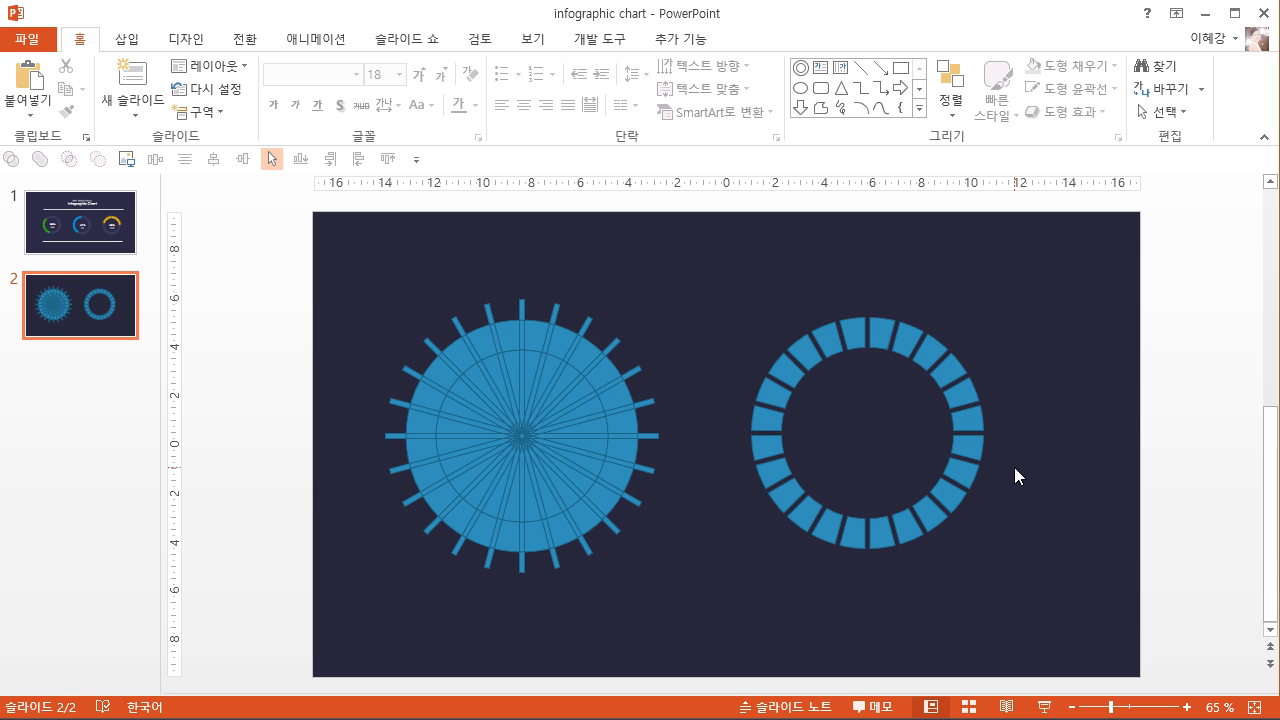
Fill the segmented right ring with the recently used purple and remove its outline
double_click(968, 416)
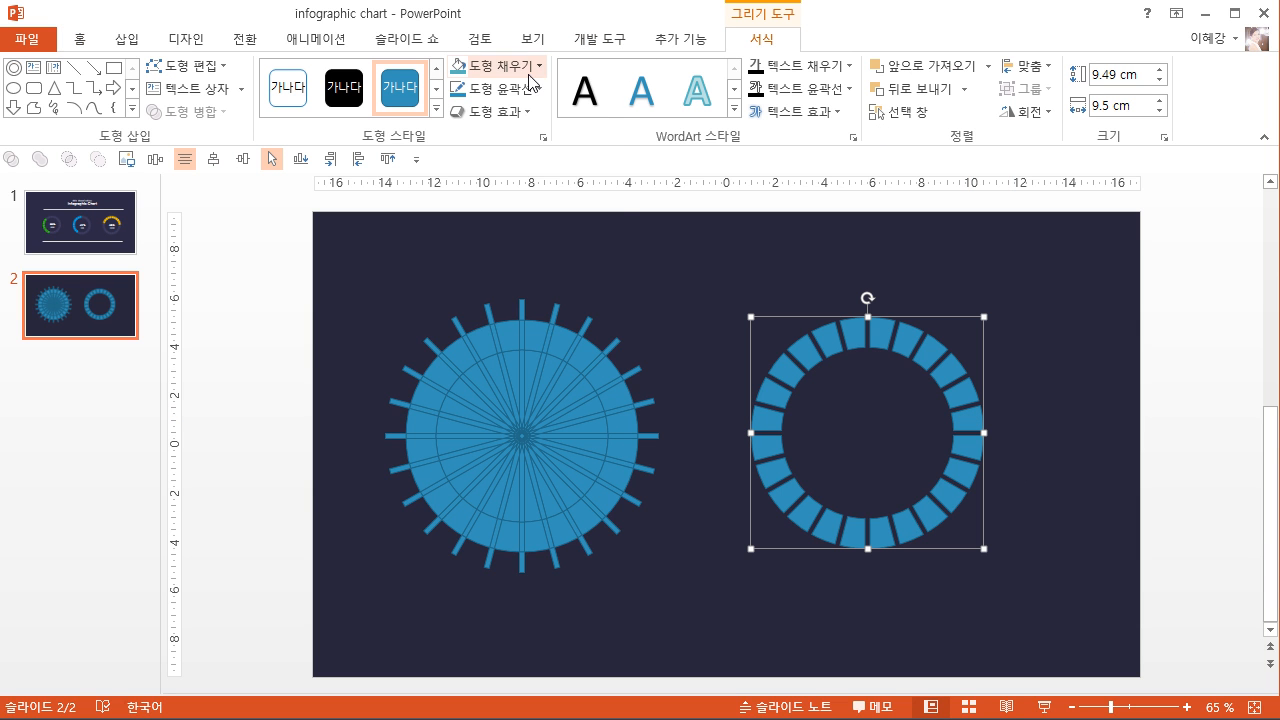
left_click(530, 75)
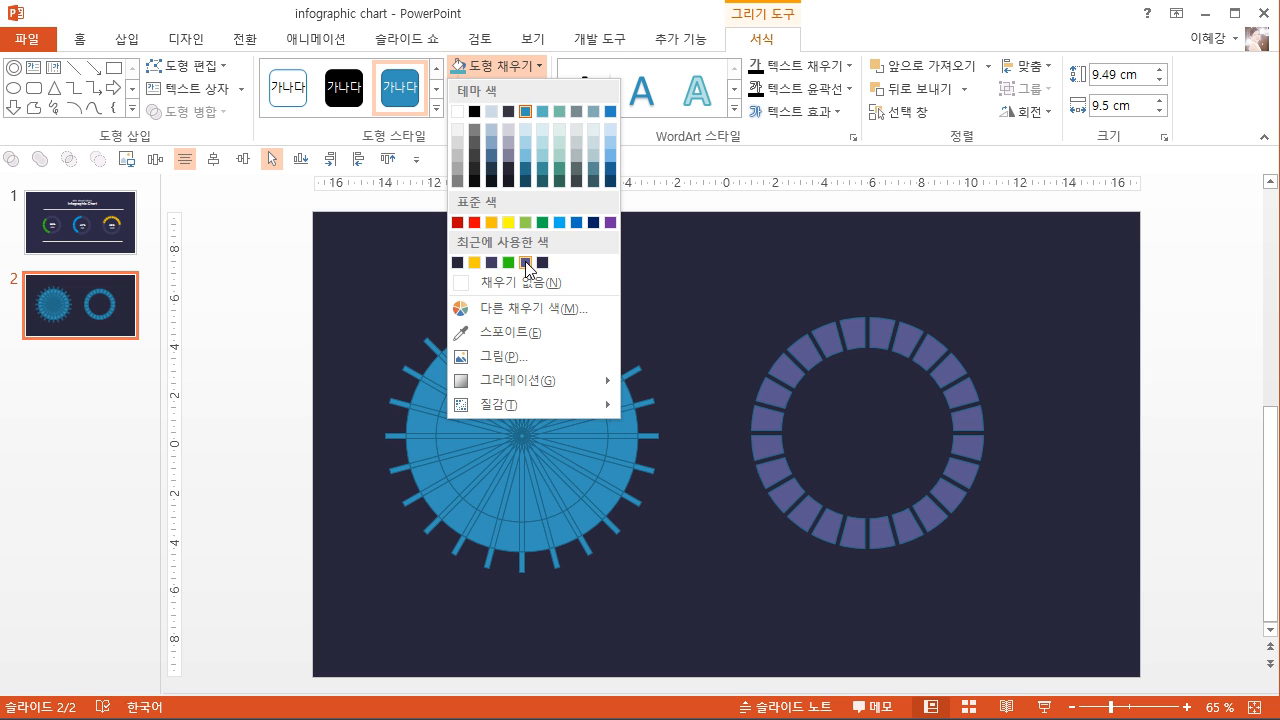
left_click(527, 263)
left_click(497, 89)
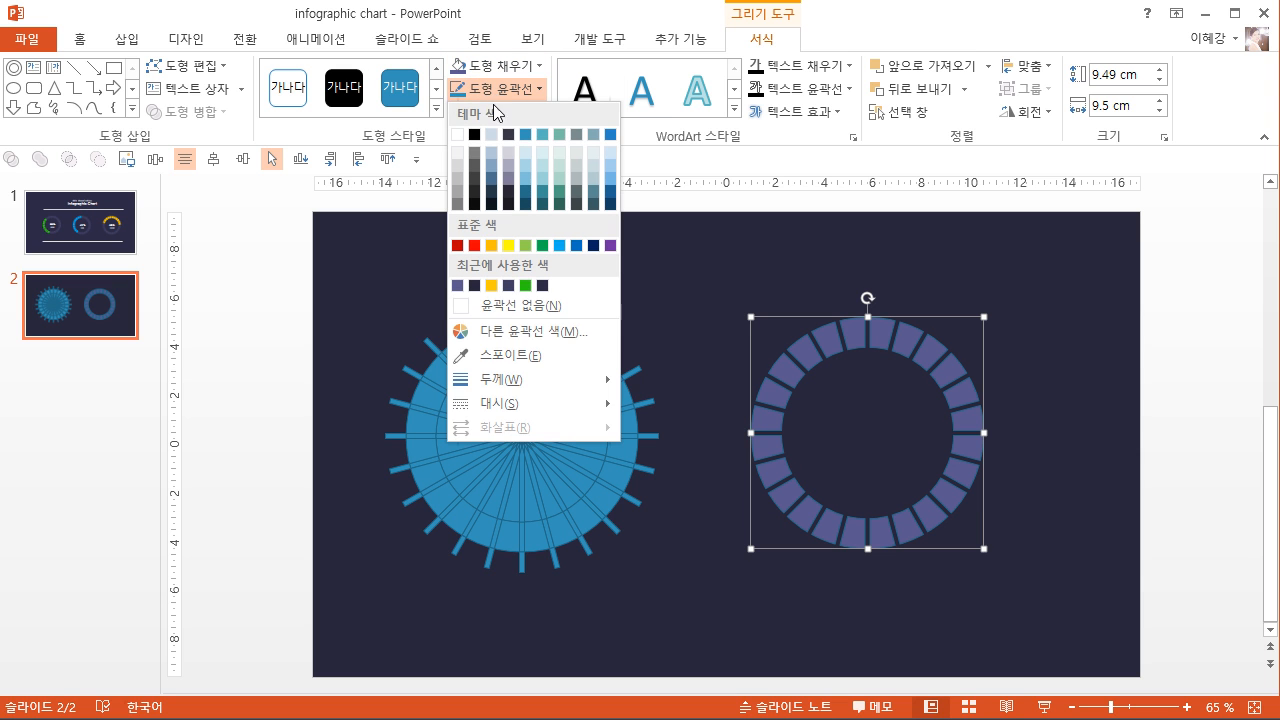
left_click(507, 310)
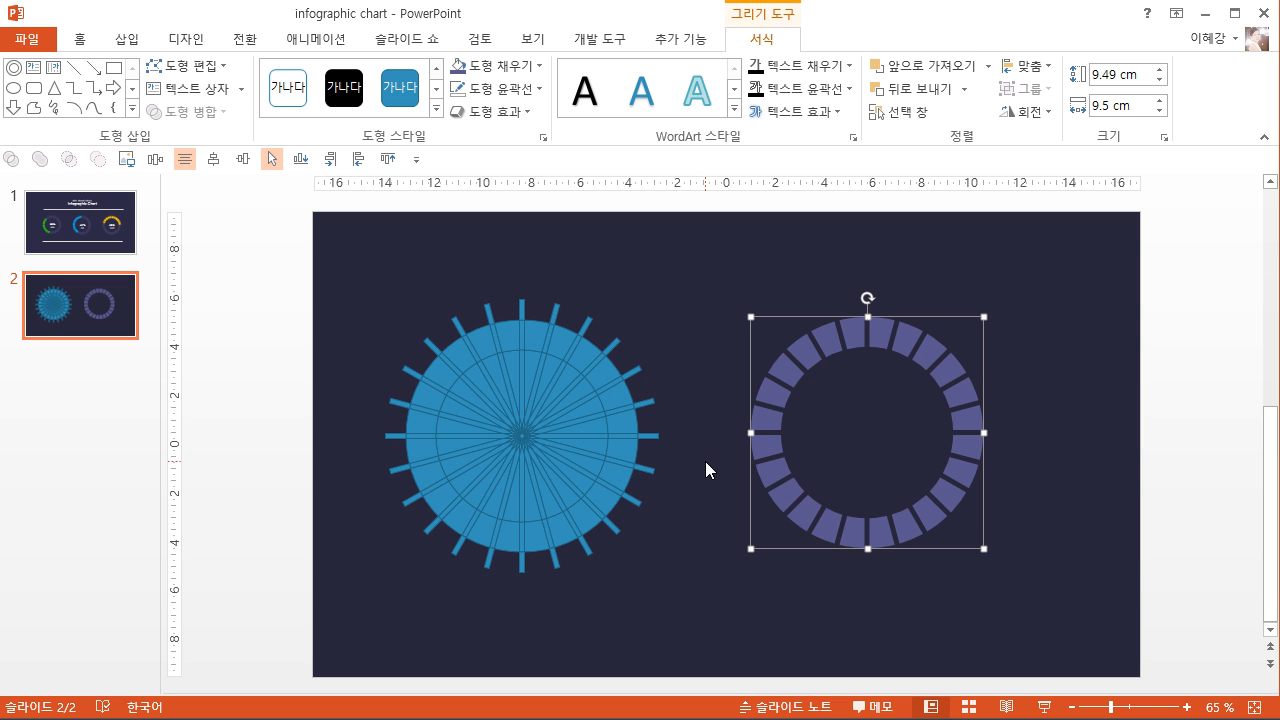
Move the right-side pieces of the fragmented circle to the far side of the purple ring
left_click_drag(689, 615, 531, 263)
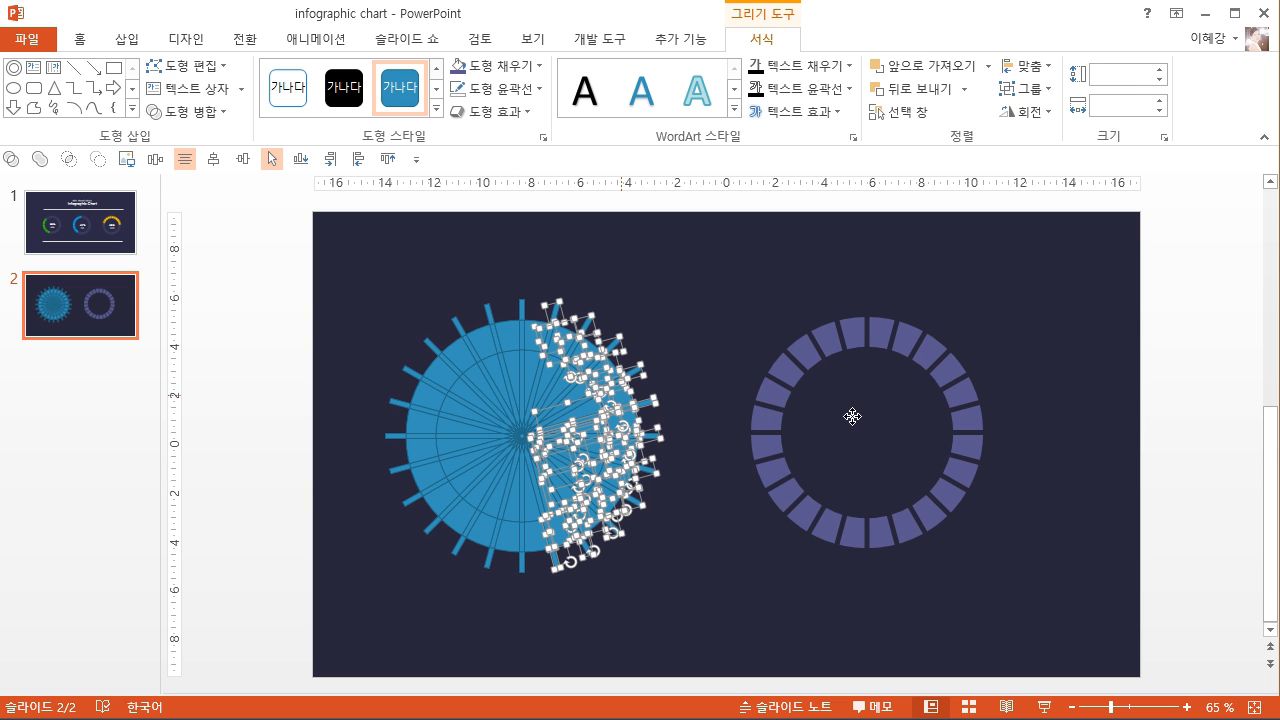
left_click_drag(1019, 379, 1086, 371)
key("Right")
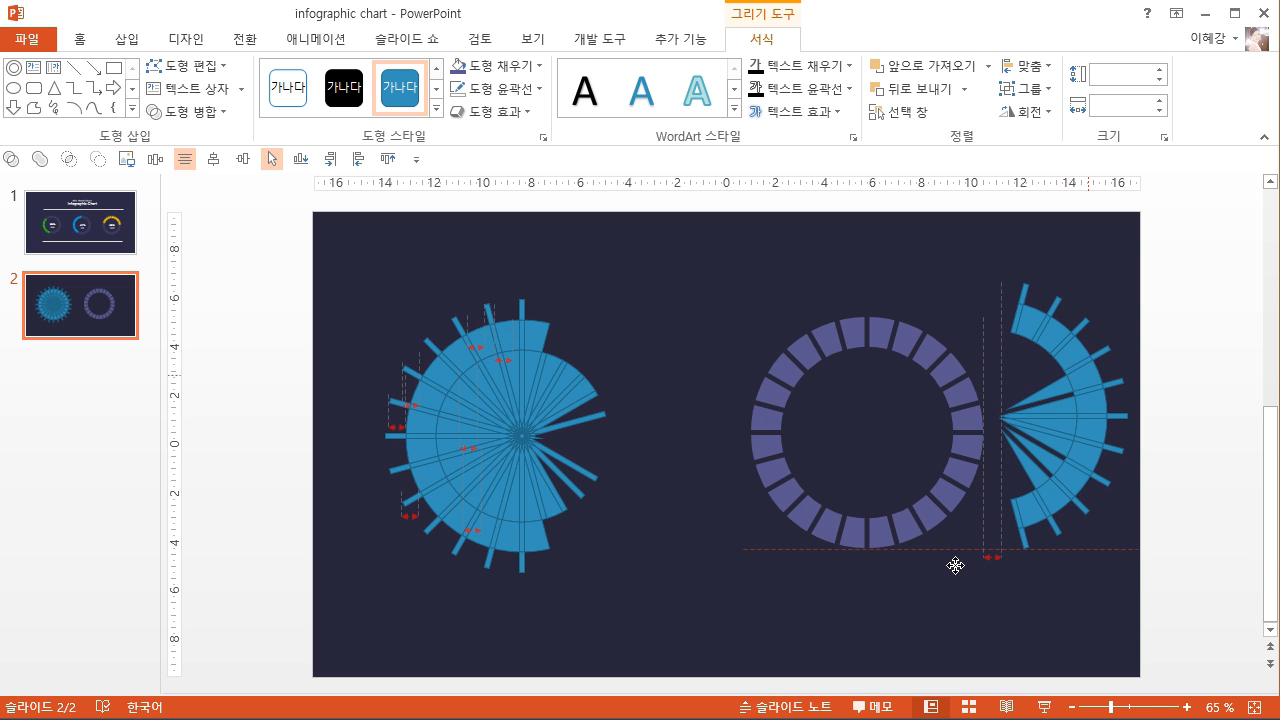
left_click(956, 316)
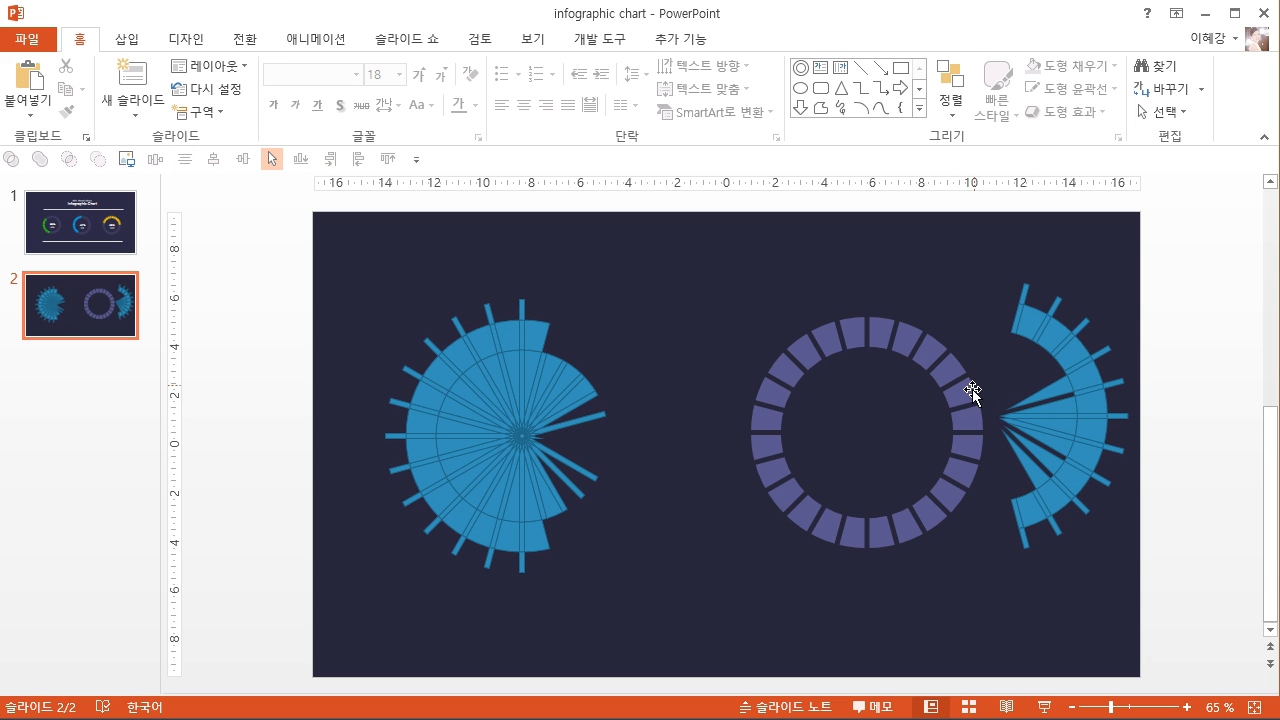
Delete the inner wedges inside the separated blue arc
left_click_drag(979, 342, 1081, 497)
key("Delete")
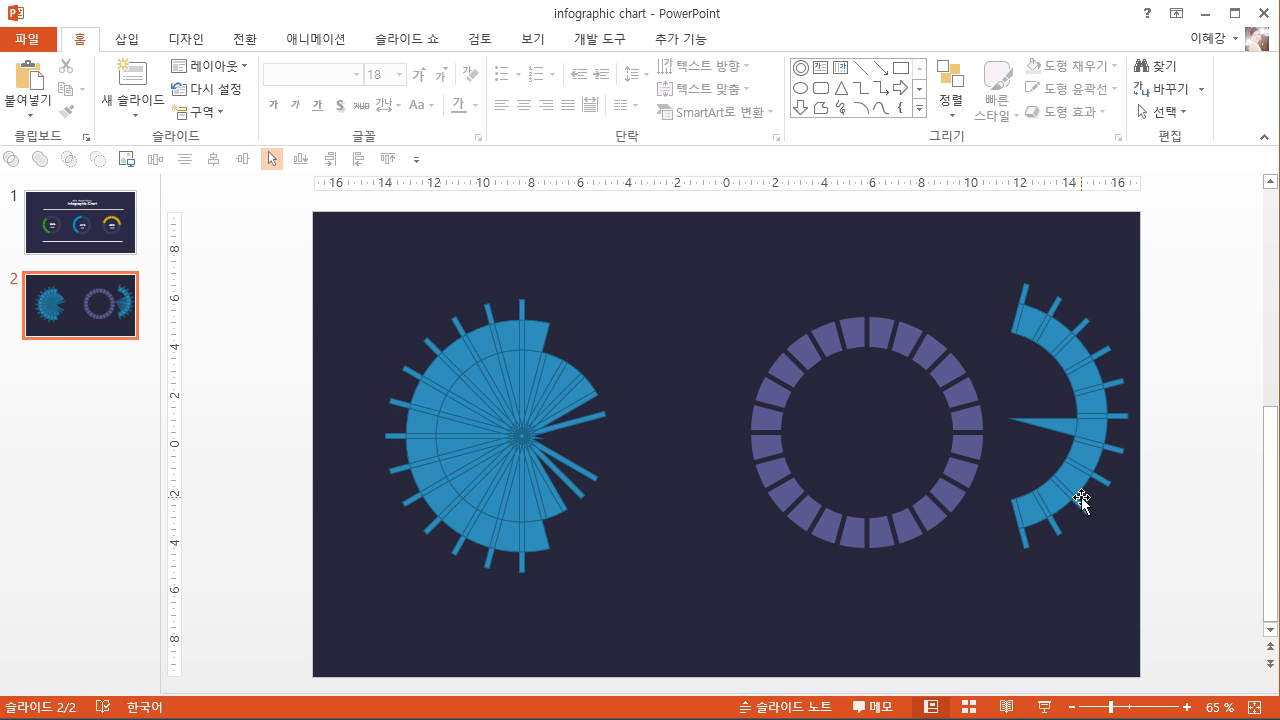
left_click(1073, 432)
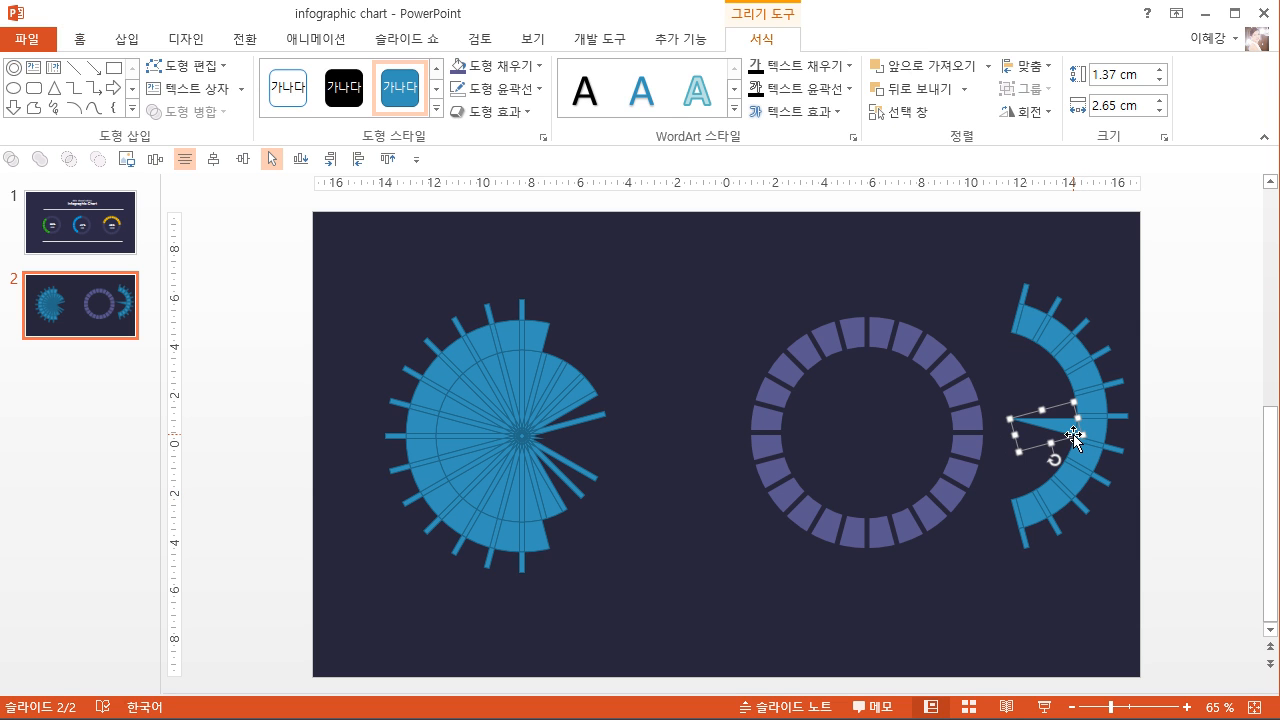
key("Delete")
Delete the bar pieces crossing and protruding from the middle and lower part of the blue arc
left_click_drag(1172, 402, 1060, 360)
key("Delete")
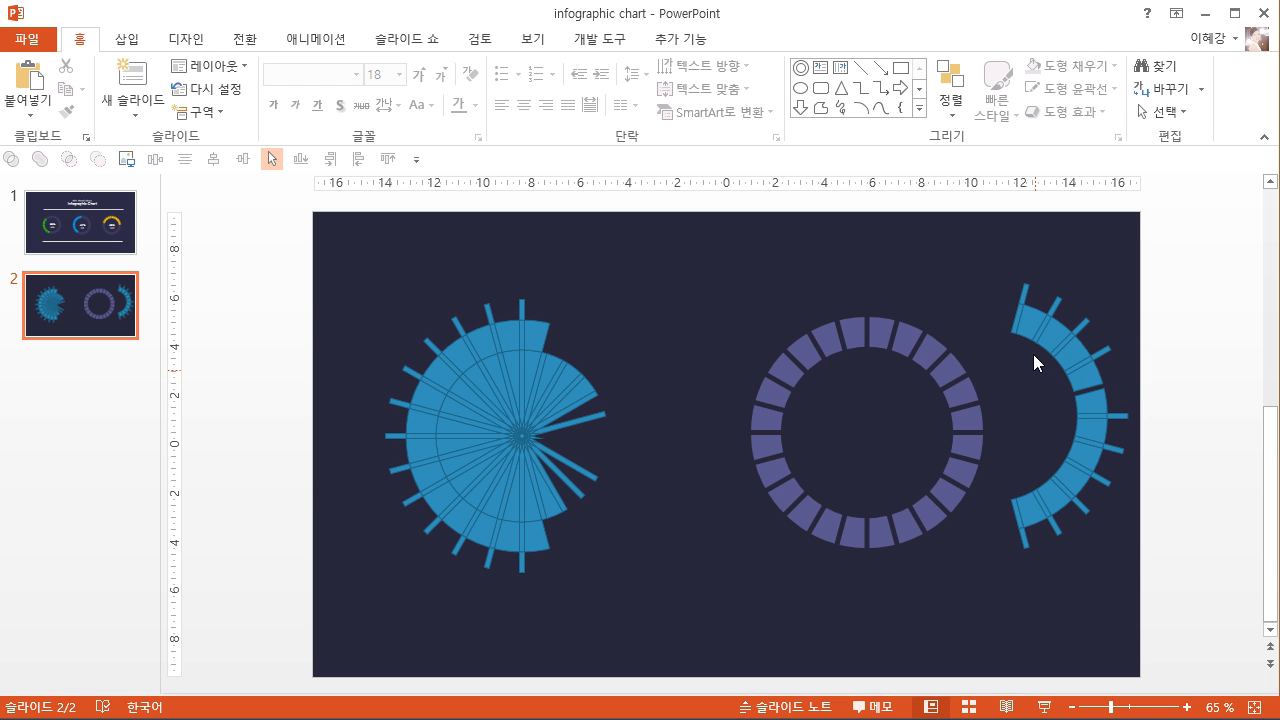
left_click_drag(1001, 263, 1024, 352)
left_click_drag(1027, 276, 1067, 368)
key("Delete")
left_click_drag(1004, 553, 1029, 466)
key("Delete")
key("Delete")
key("Delete")
left_click_drag(1138, 546, 1049, 468)
key("Delete")
left_click_drag(1122, 504, 1058, 448)
key("Delete")
left_click_drag(1137, 463, 1064, 426)
key("Delete")
left_click_drag(1140, 436, 1059, 404)
key("Delete")
left_click_drag(1142, 337, 1025, 349)
key("Delete")
left_click(1063, 349)
key("Delete")
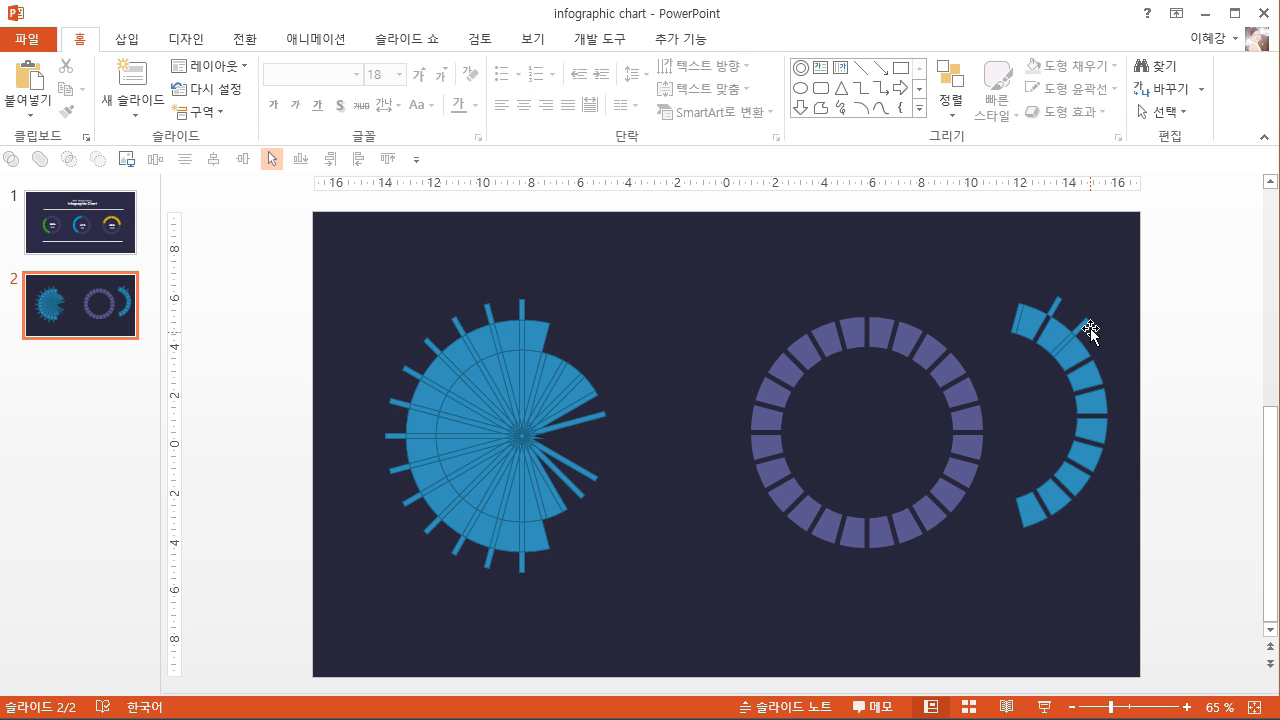
Delete the remaining protruding bar ends on the arc's upper part and the strip between its first two segments
left_click_drag(1116, 347, 1027, 274)
key("Delete")
left_click(1068, 341)
key("Delete")
left_click(1068, 331)
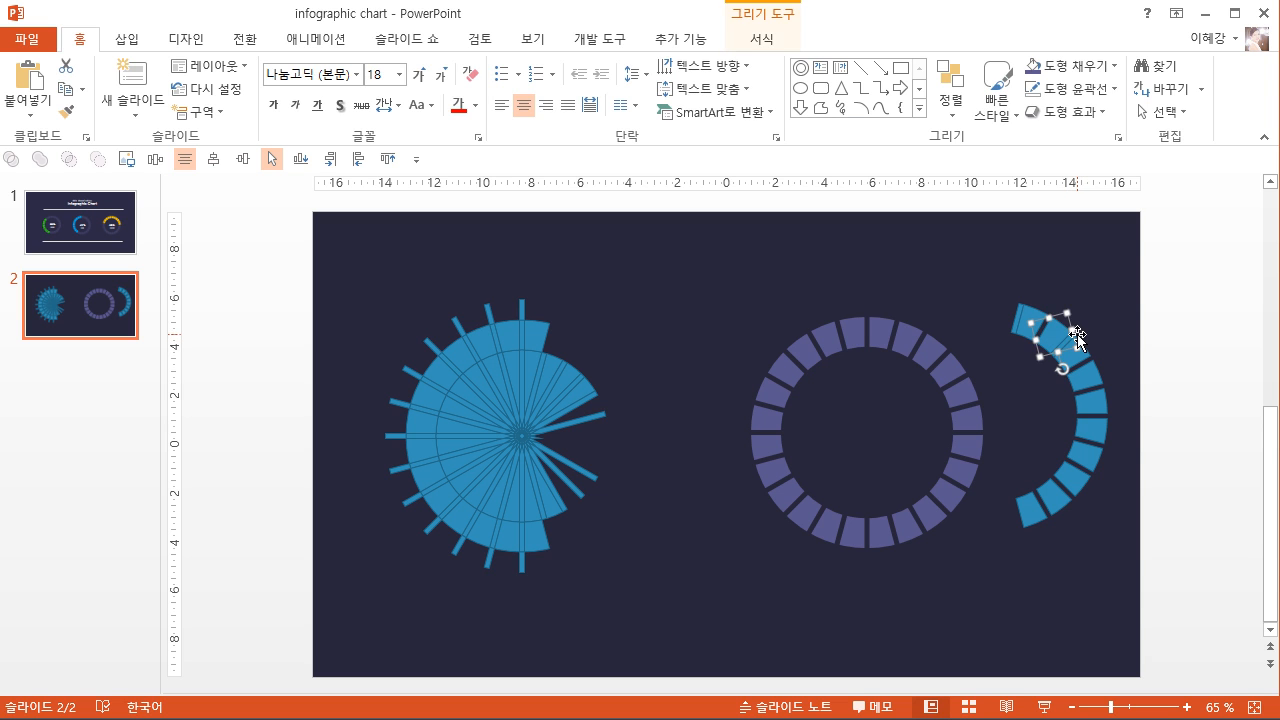
key("Delete")
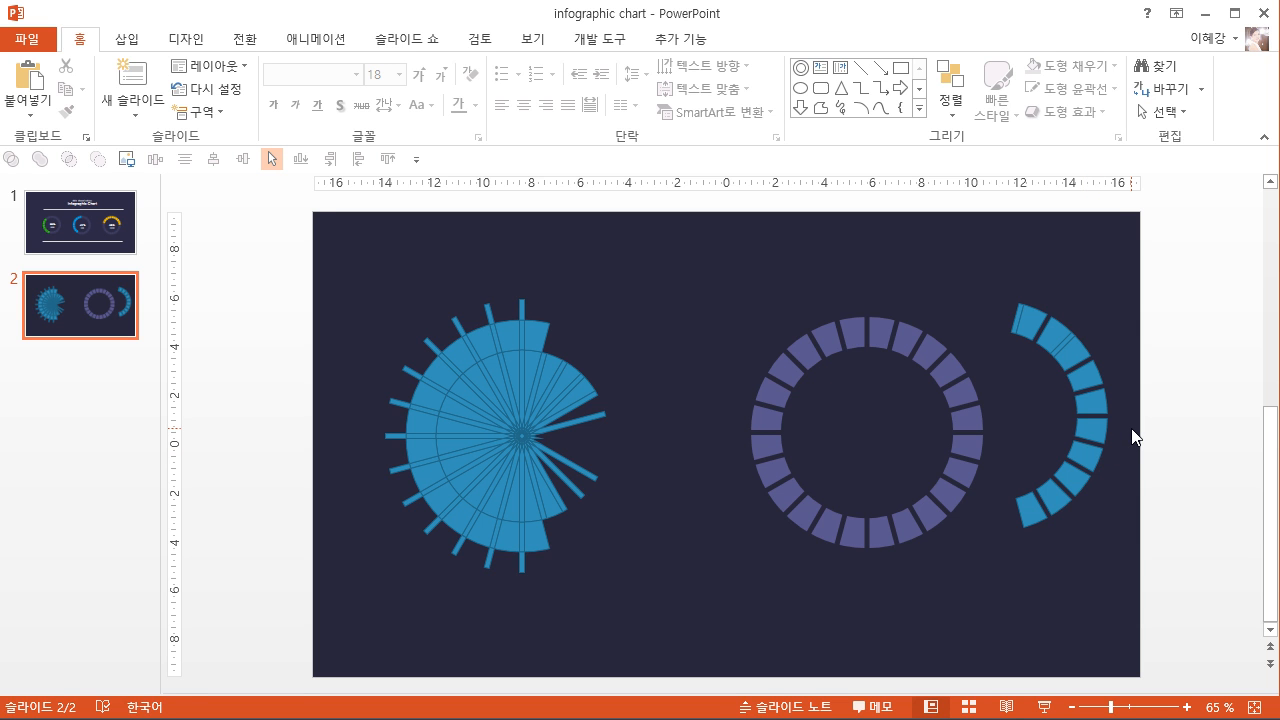
Delete the leftover thin strips at the arc's upper end and between its second and third segments
scroll(1131, 428, "up", 6)
left_click_drag(1038, 684, 1243, 685)
scroll(1166, 370, "up", 1)
left_click(1007, 249)
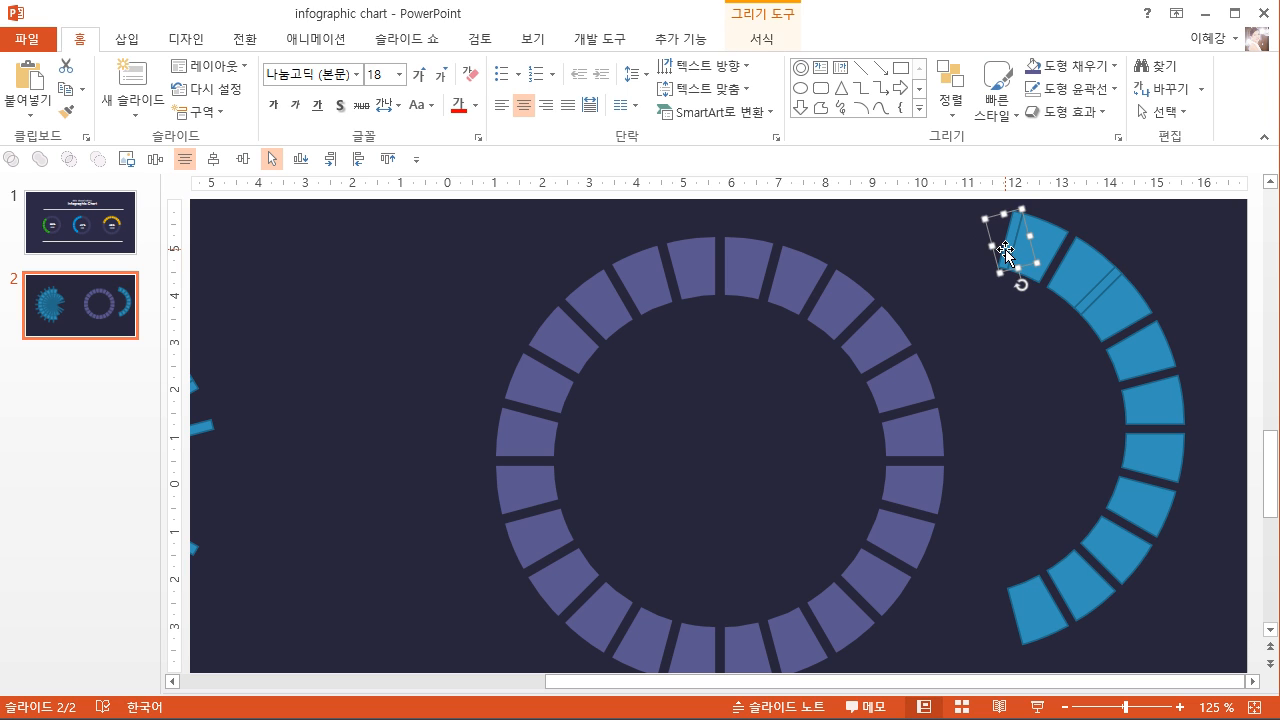
key("Delete")
left_click(1110, 284)
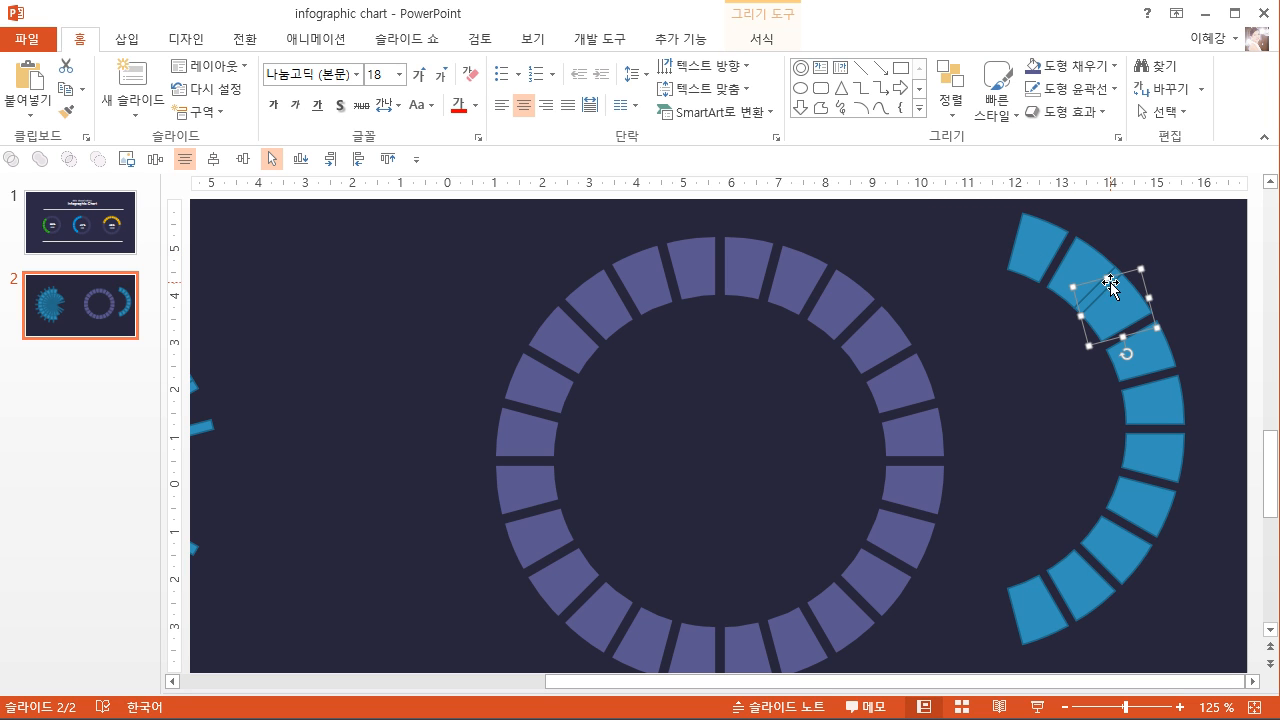
key("Delete")
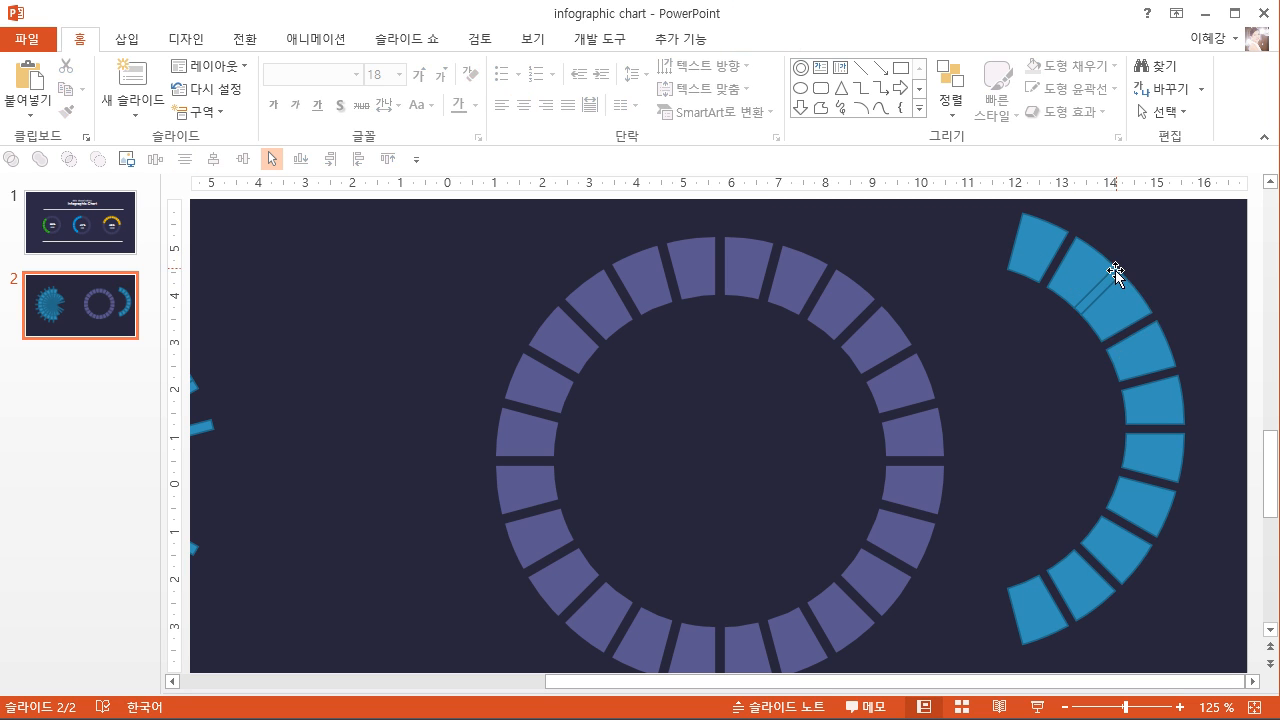
left_click(1118, 272)
key("Delete")
scroll(1095, 465, "down", 5)
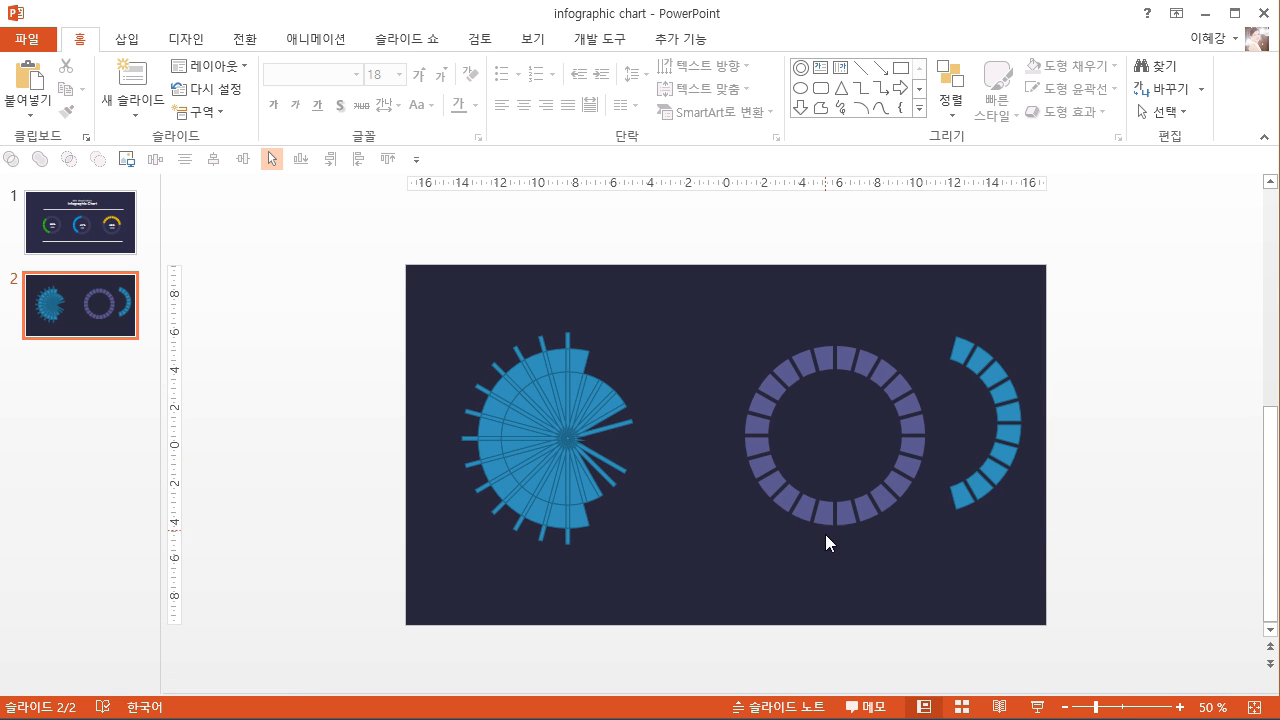
Delete all remaining pieces of the fragmented circle on the left half of the slide
left_click_drag(694, 570, 375, 272)
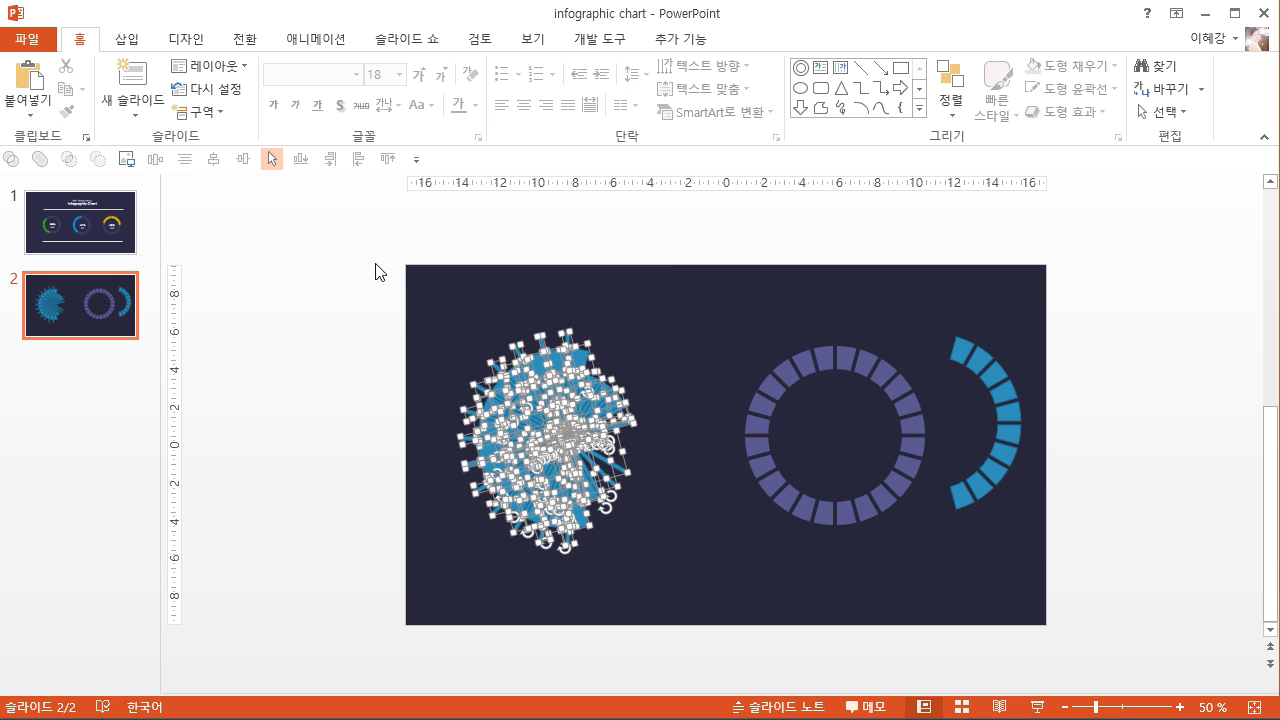
key("Delete")
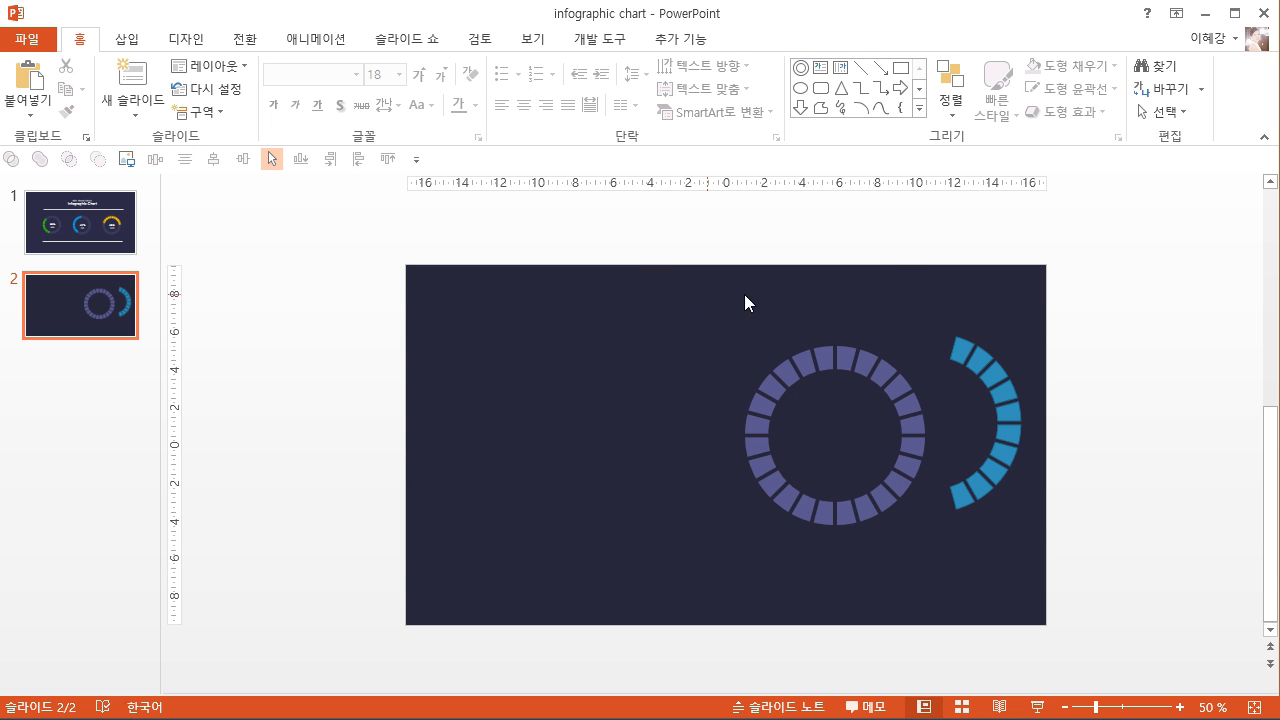
Fill all the blue arc segments with the recently used green
left_click_drag(901, 278, 1090, 570)
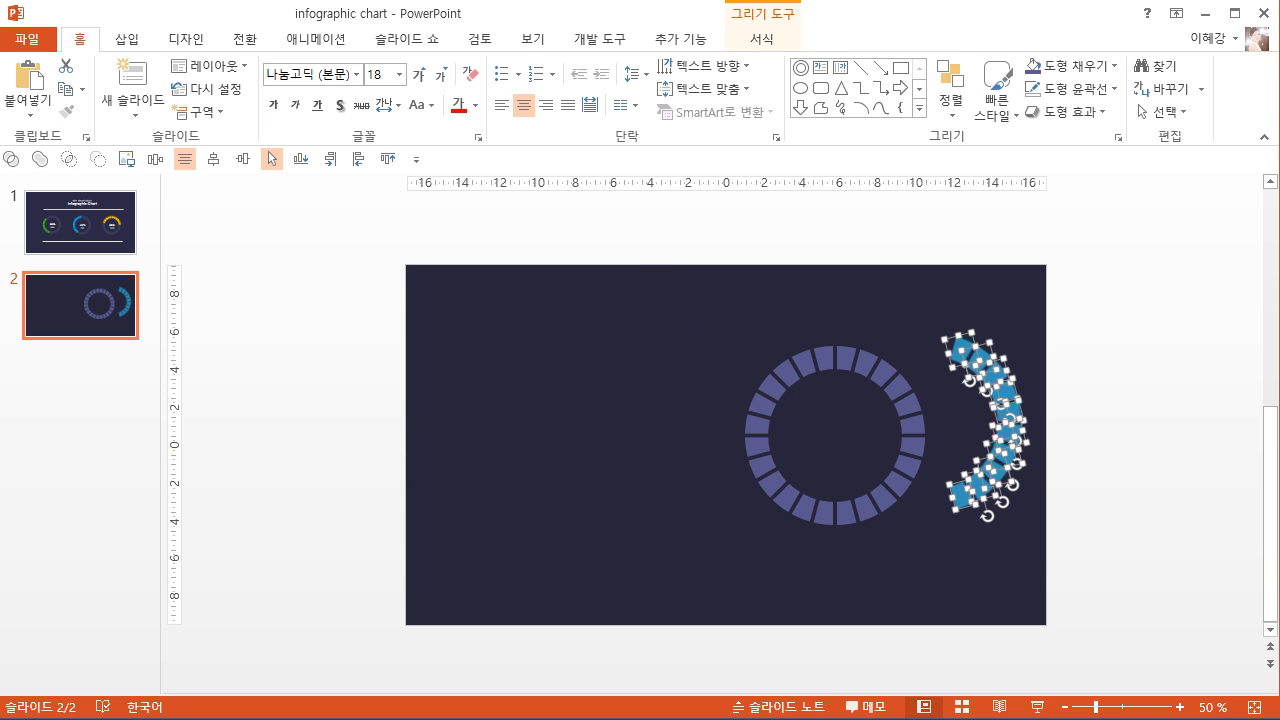
left_click(752, 40)
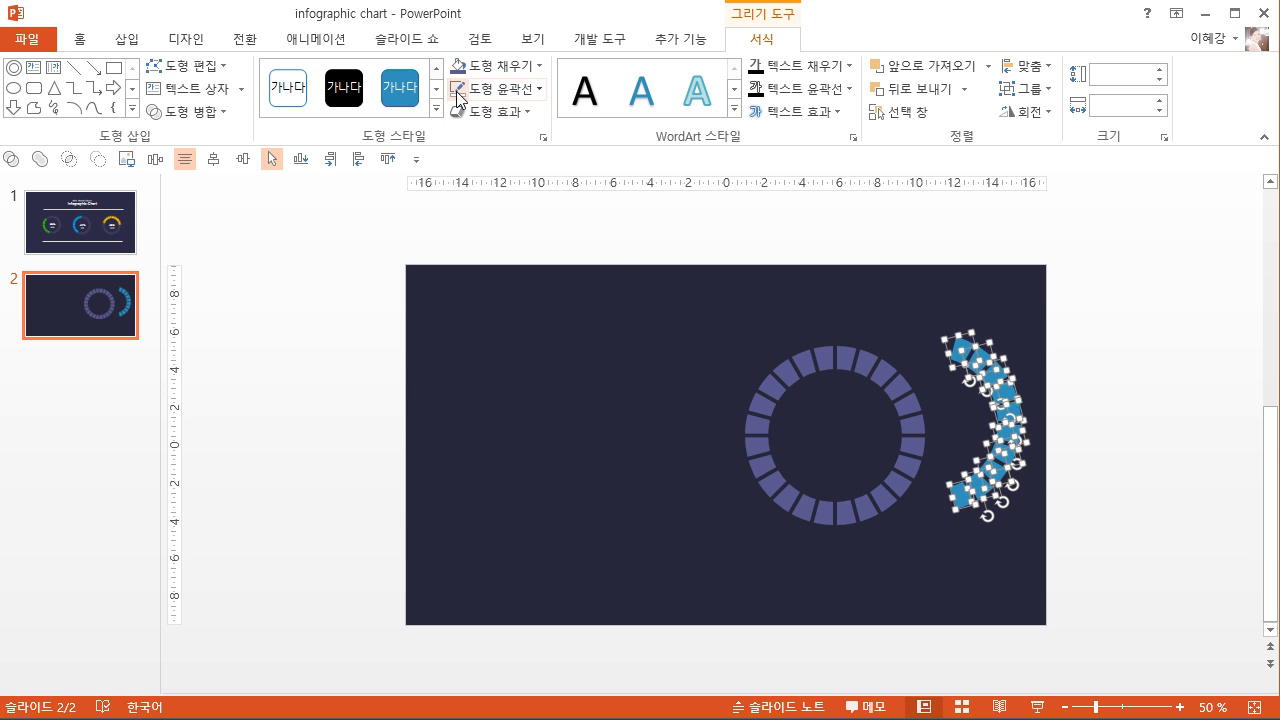
left_click(494, 66)
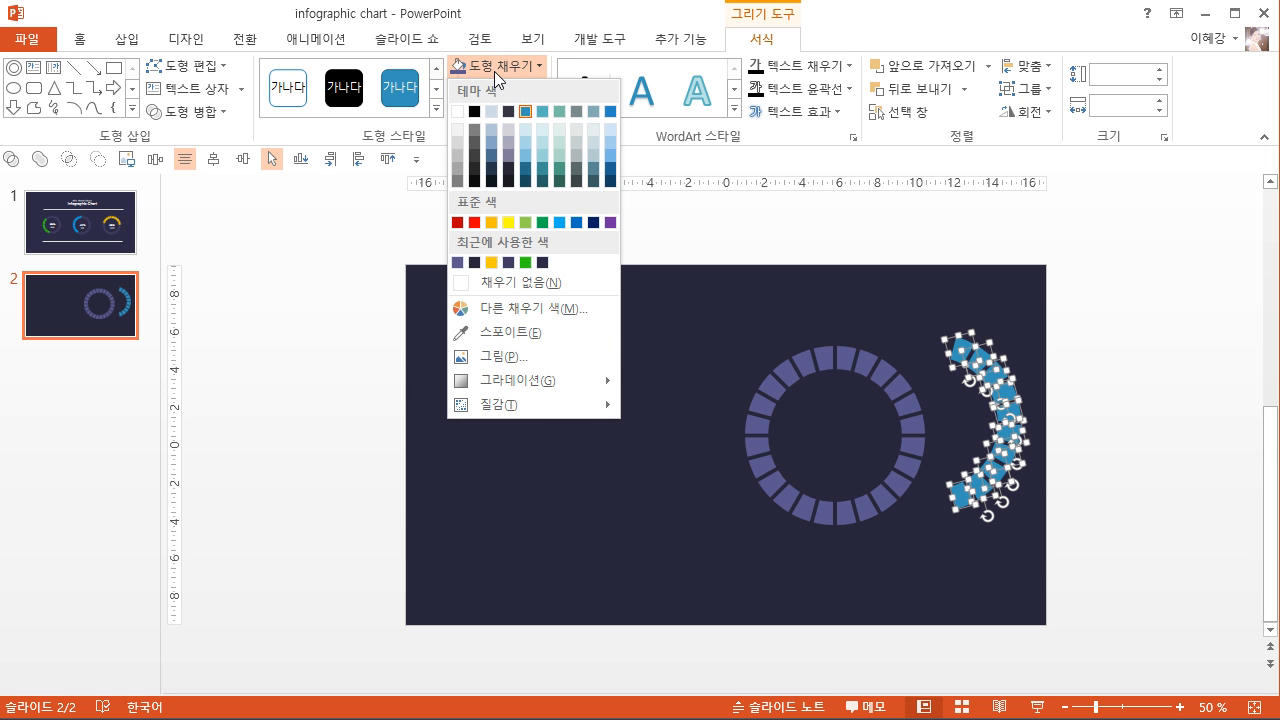
left_click(526, 262)
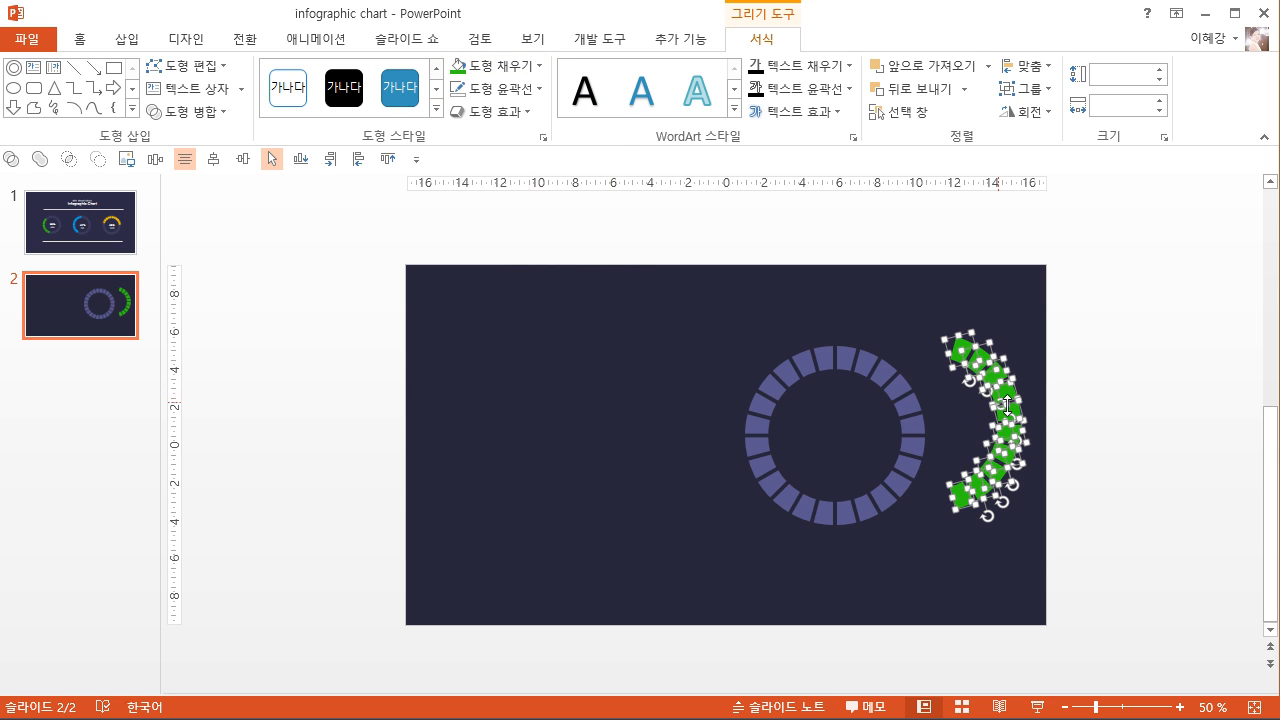
Move the green arc segments slightly down and closer to the purple ring, and group them
mouse_move(1010, 410)
left_mouse_down()
mouse_move(916, 421)
mouse_move(1003, 424)
left_mouse_up()
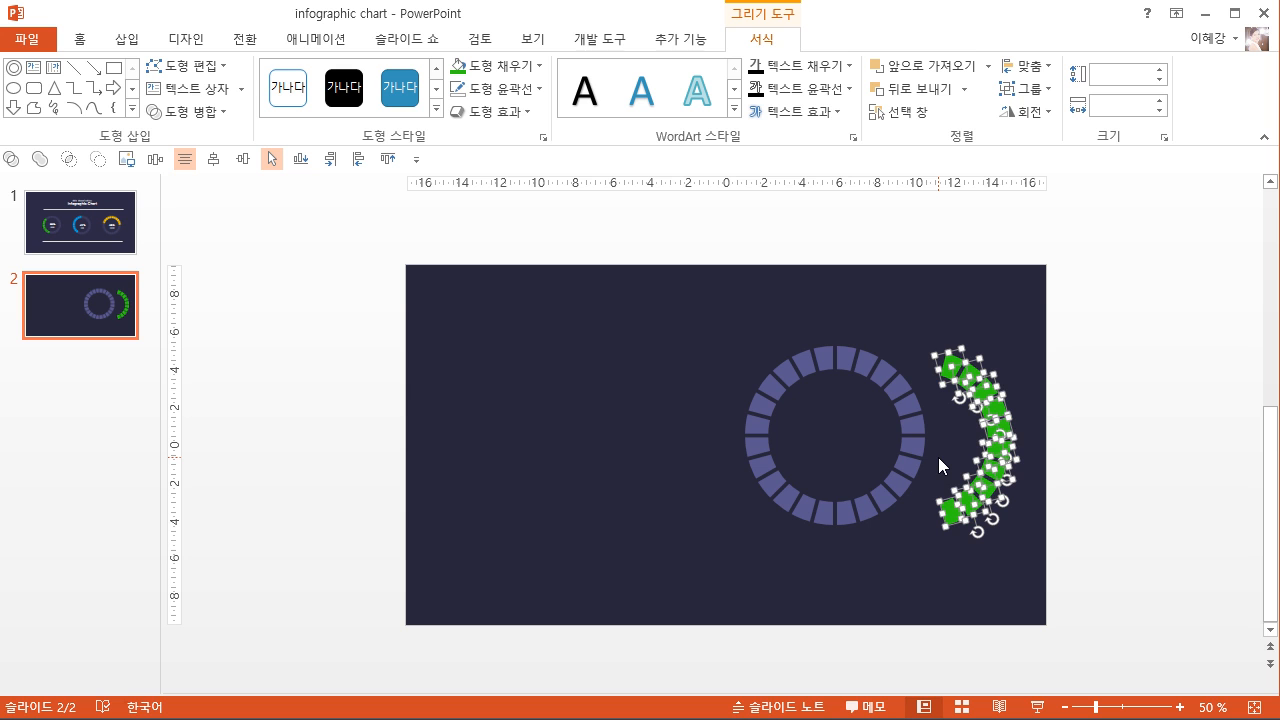
key("ctrl+g")
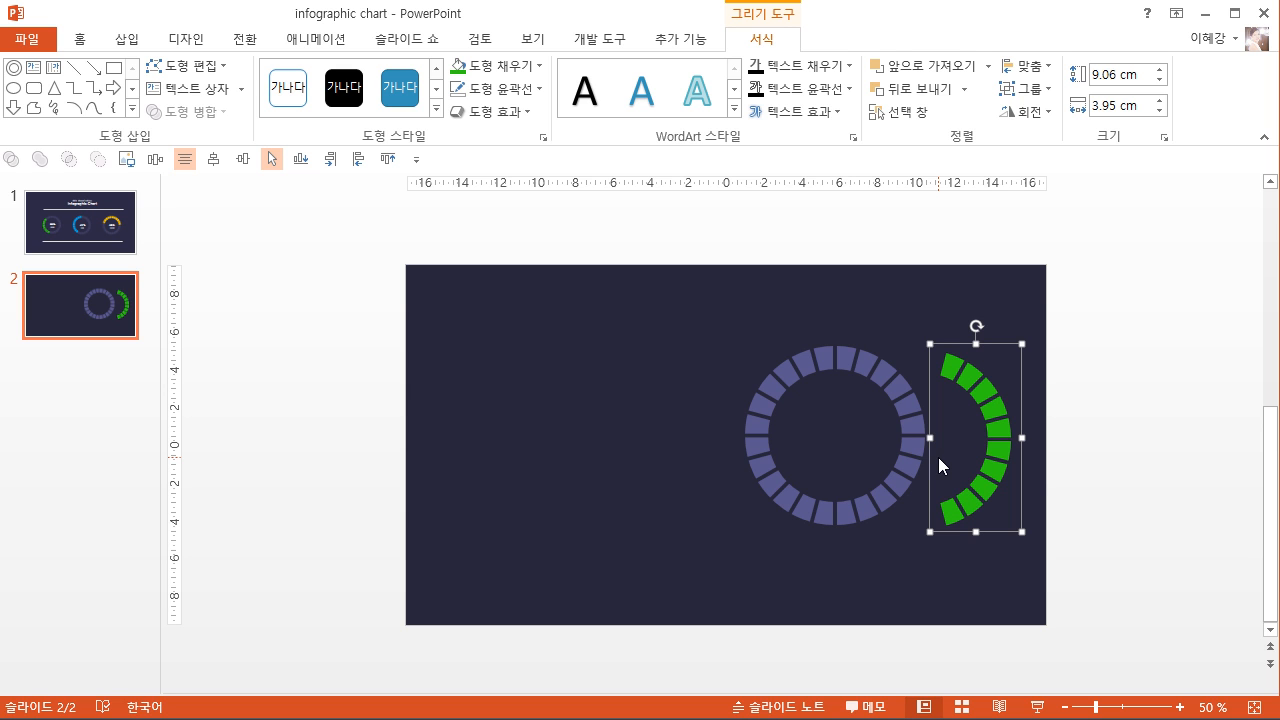
Bring the green arc group to the front and align it over the right half of the purple ring
right_click(999, 418)
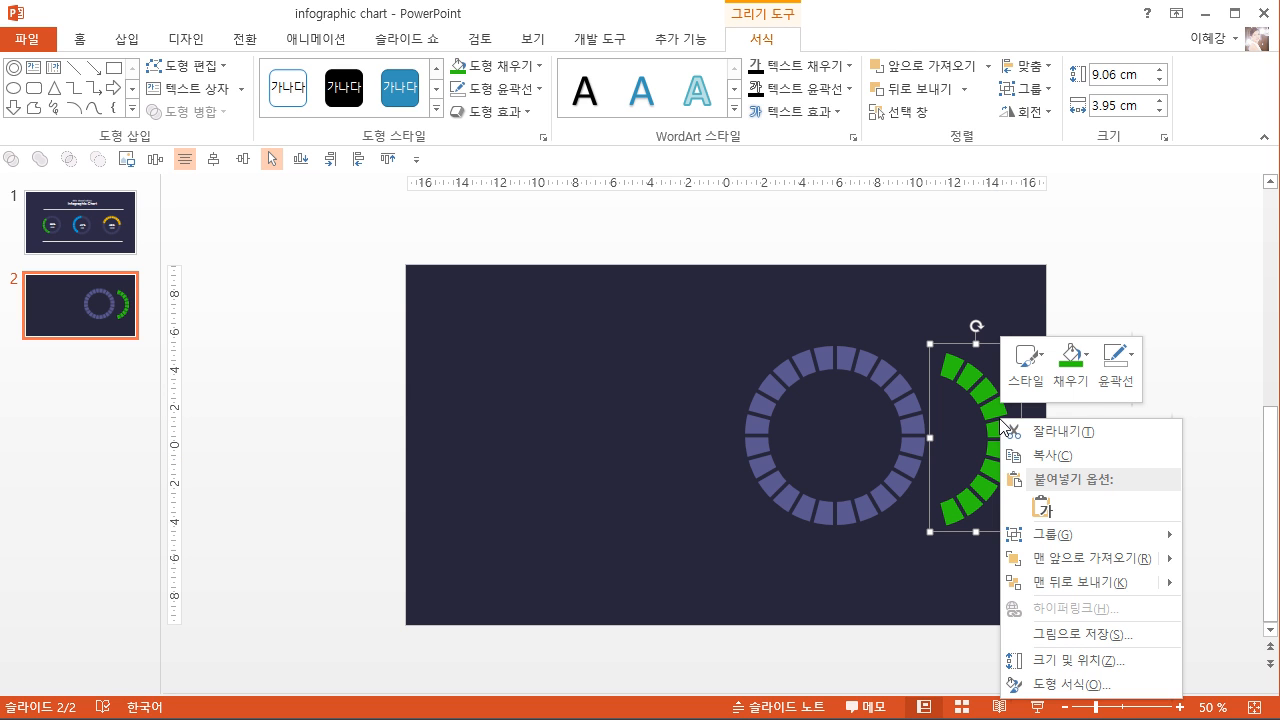
left_click(1073, 560)
left_click_drag(971, 457, 913, 447)
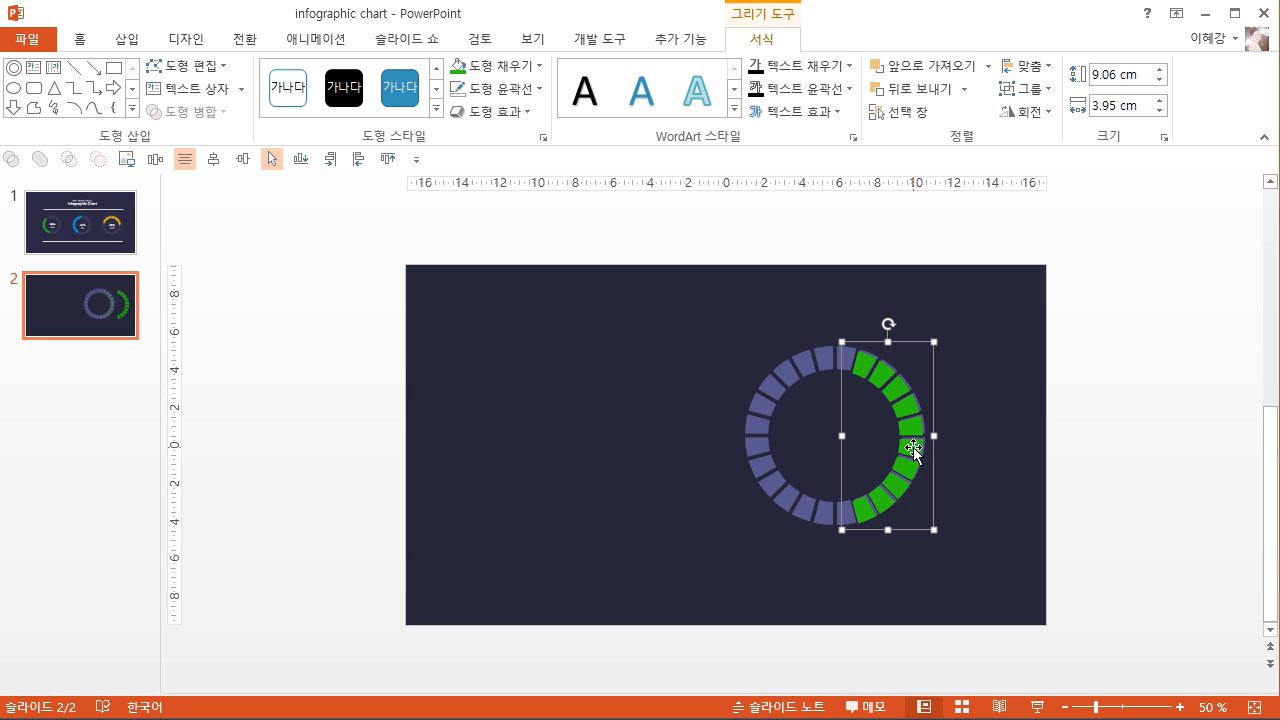
key("Right")
key("Right")
key("Up")
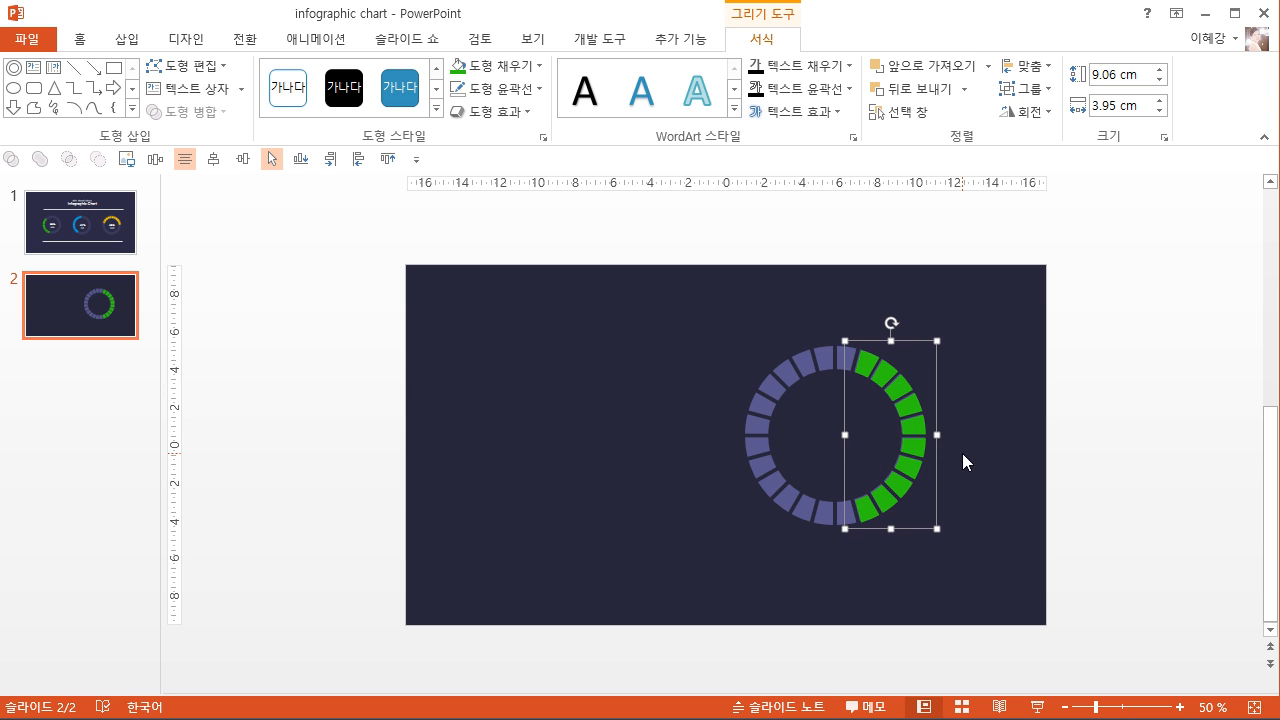
Rotate the green arc about half a turn and move it over the left half of the purple ring
left_click_drag(893, 320, 900, 540)
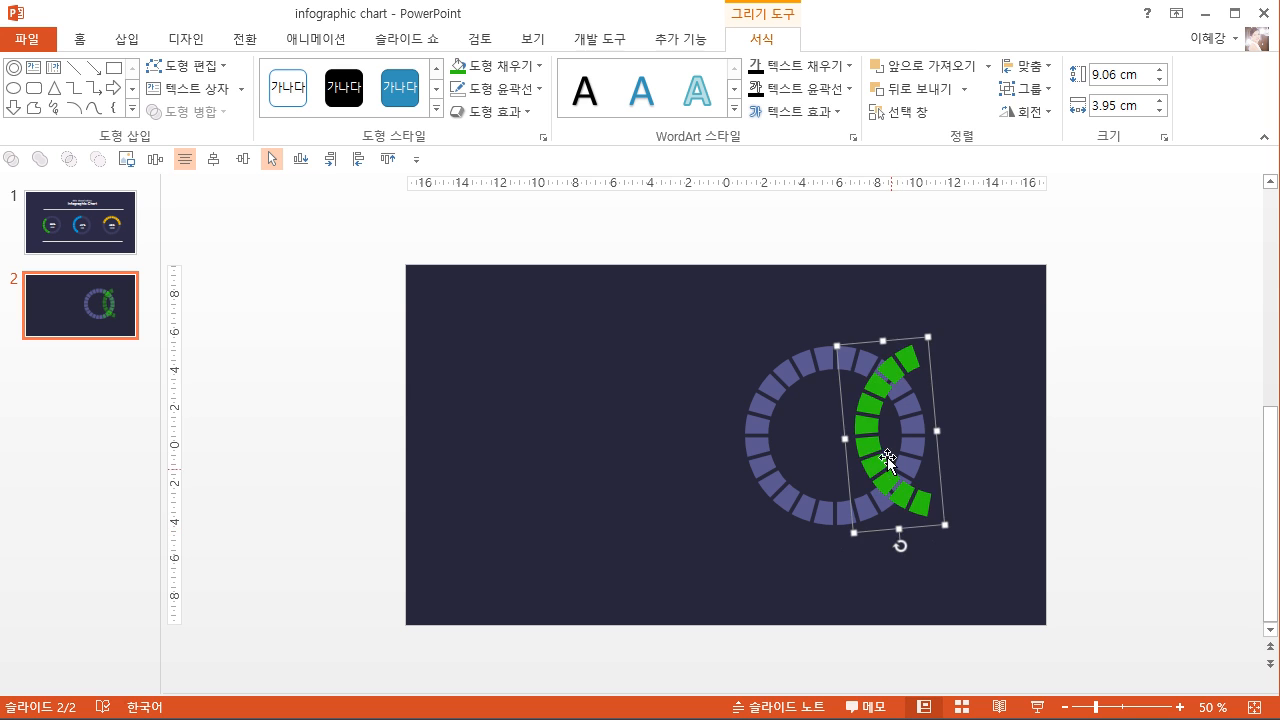
left_click_drag(880, 449, 774, 460)
left_click_drag(802, 546, 794, 549)
mouse_move(791, 394)
left_mouse_down()
mouse_move(778, 392)
mouse_move(785, 400)
left_mouse_up()
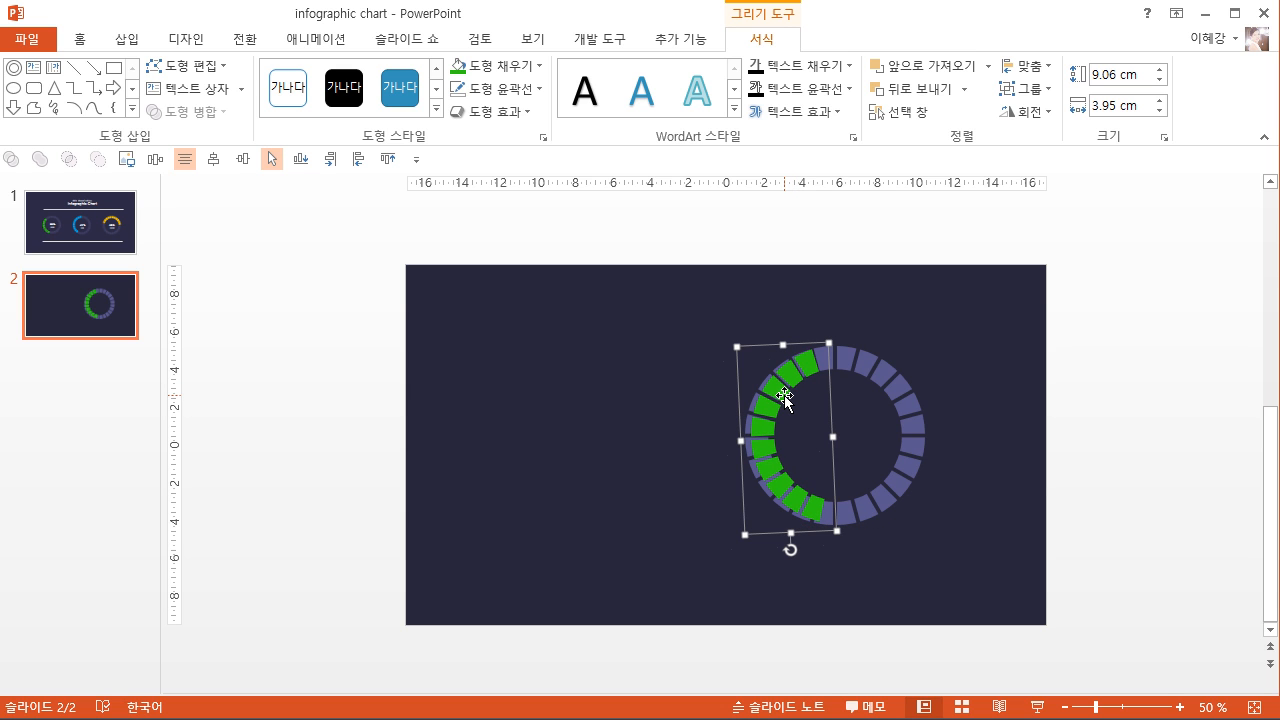
Fine-tune the green arc's position and straighten its rotation so its segments exactly cover the ring's left segments
key("Left")
key("Left")
key("Left")
key("Left")
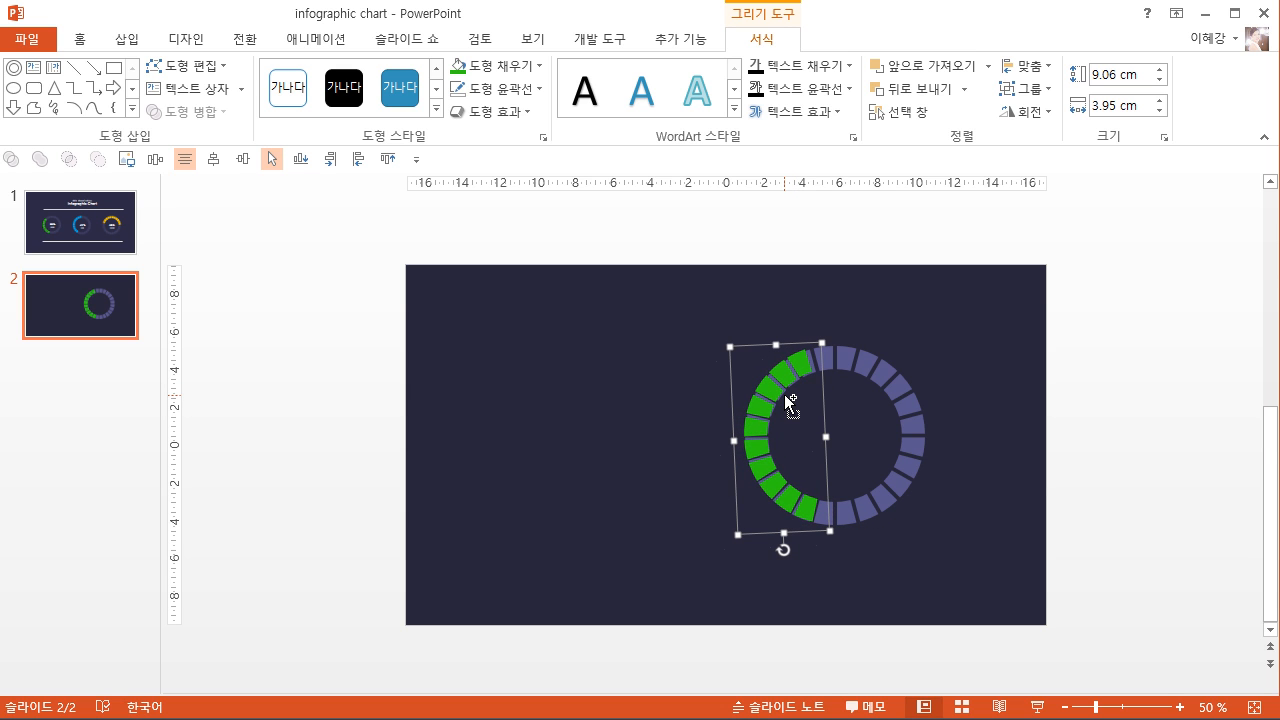
key("Right")
key("Right")
key("Right")
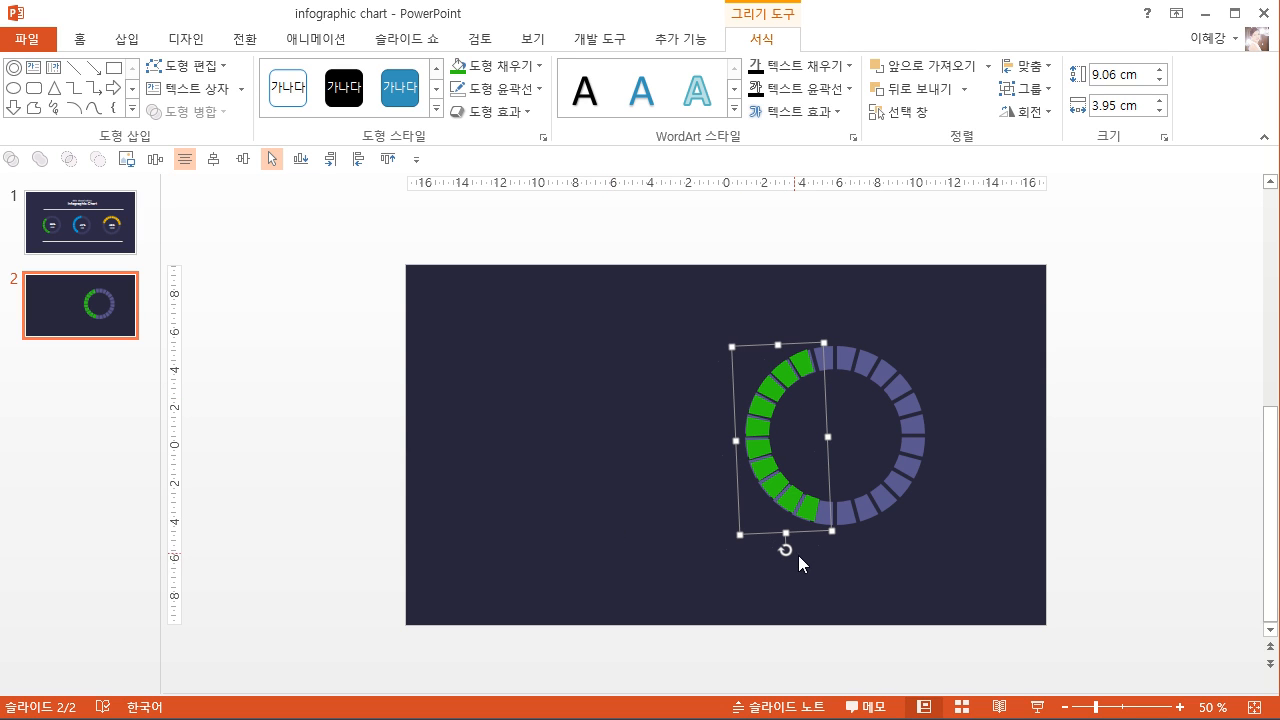
mouse_move(785, 550)
left_mouse_down()
mouse_move(771, 557)
mouse_move(781, 552)
left_mouse_up()
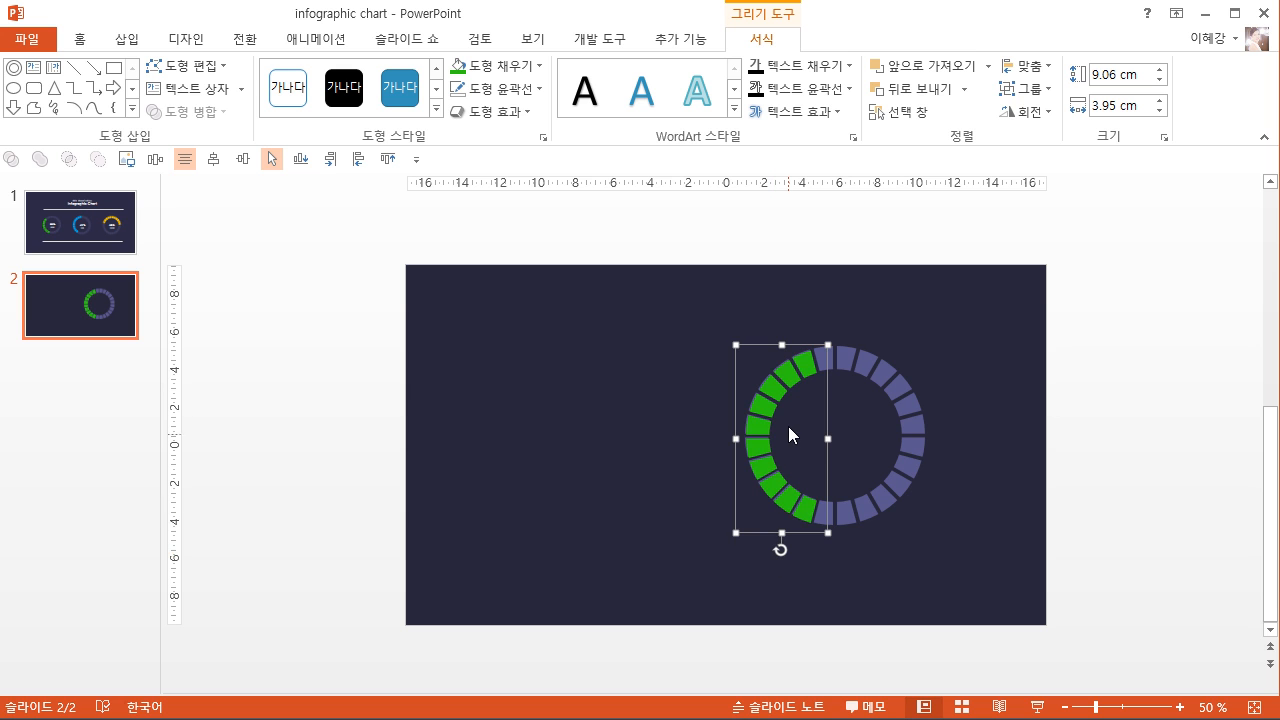
key("Up")
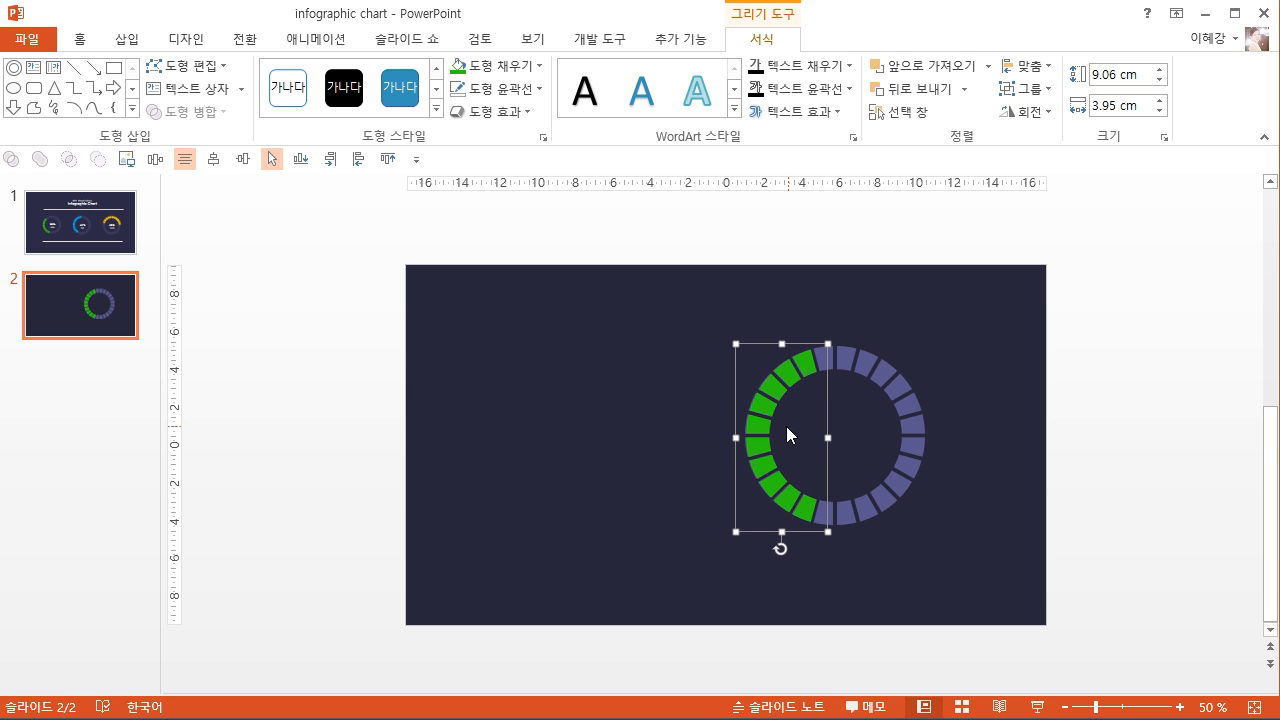
Ungroup the green arc and place a duplicate of its uppermost segment over the next purple segment at the ring's top
key("ctrl+shift+g")
left_click(1071, 406)
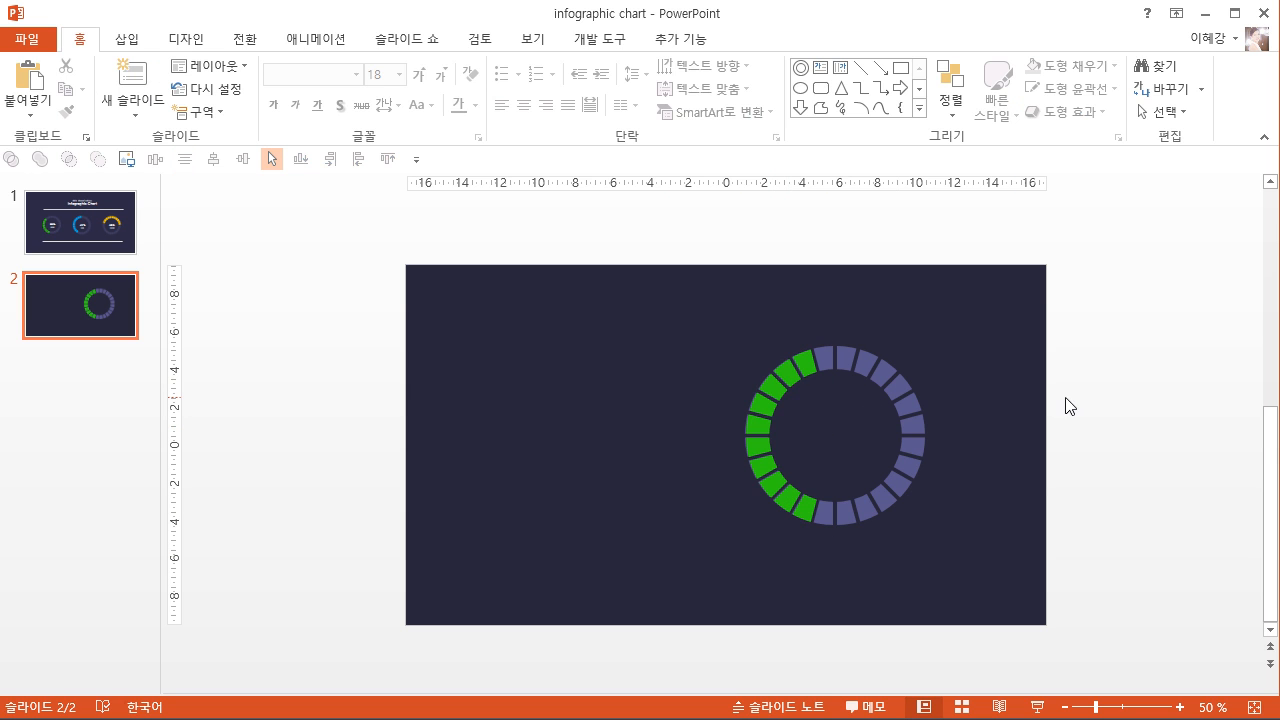
left_click(805, 362)
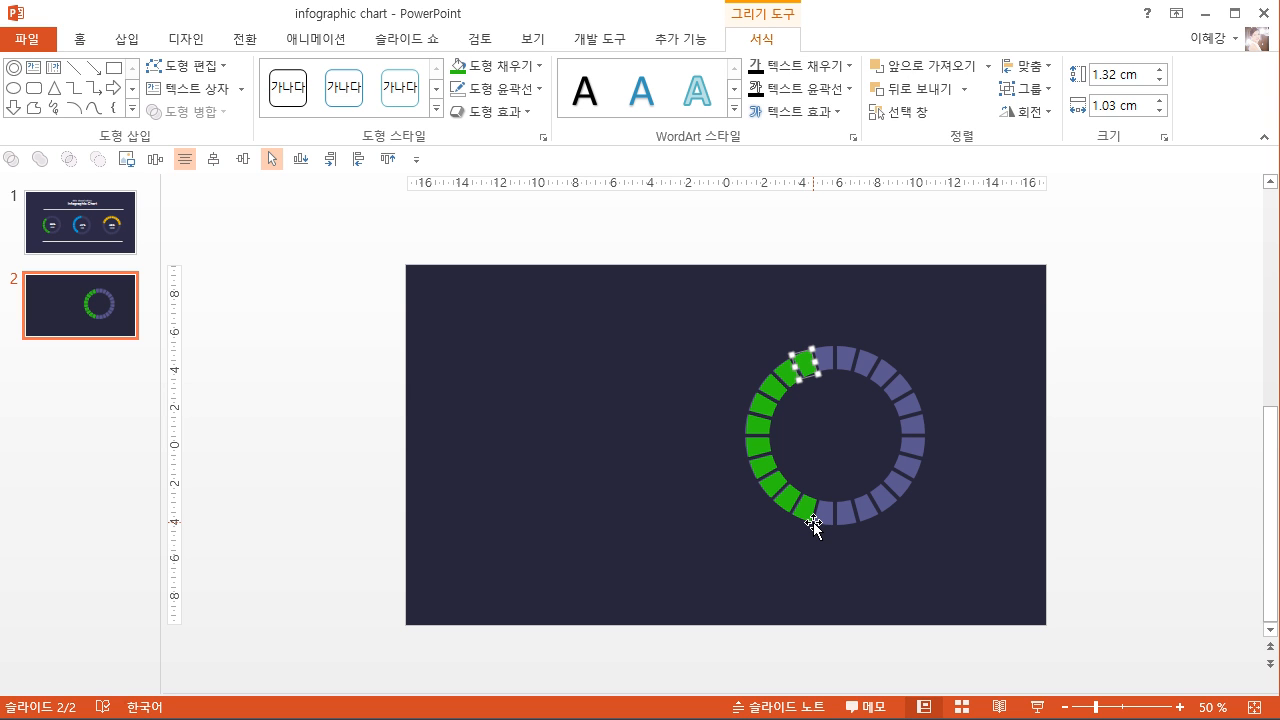
key("ctrl+d")
left_click_drag(809, 369, 822, 352)
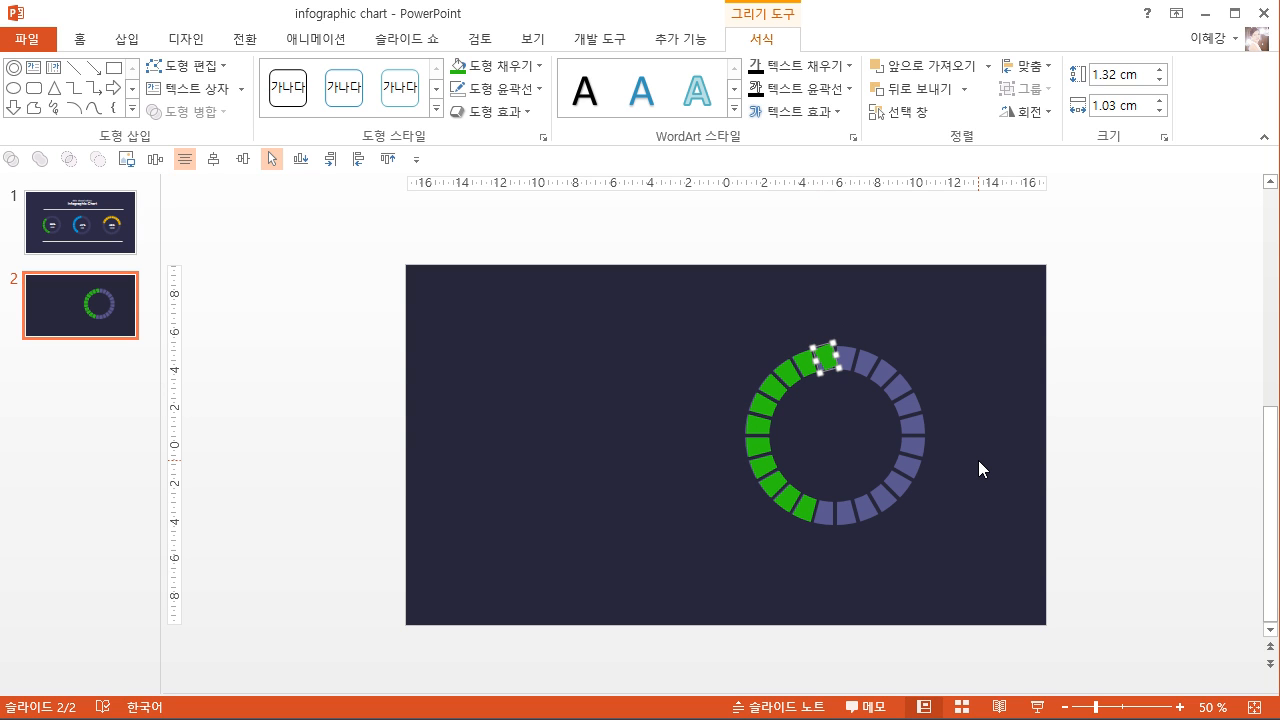
Rotate the duplicated green segment clockwise so it follows the ring's curve at the top
key("alt+Right")
left_click(978, 469)
left_click(826, 362)
left_click(843, 316)
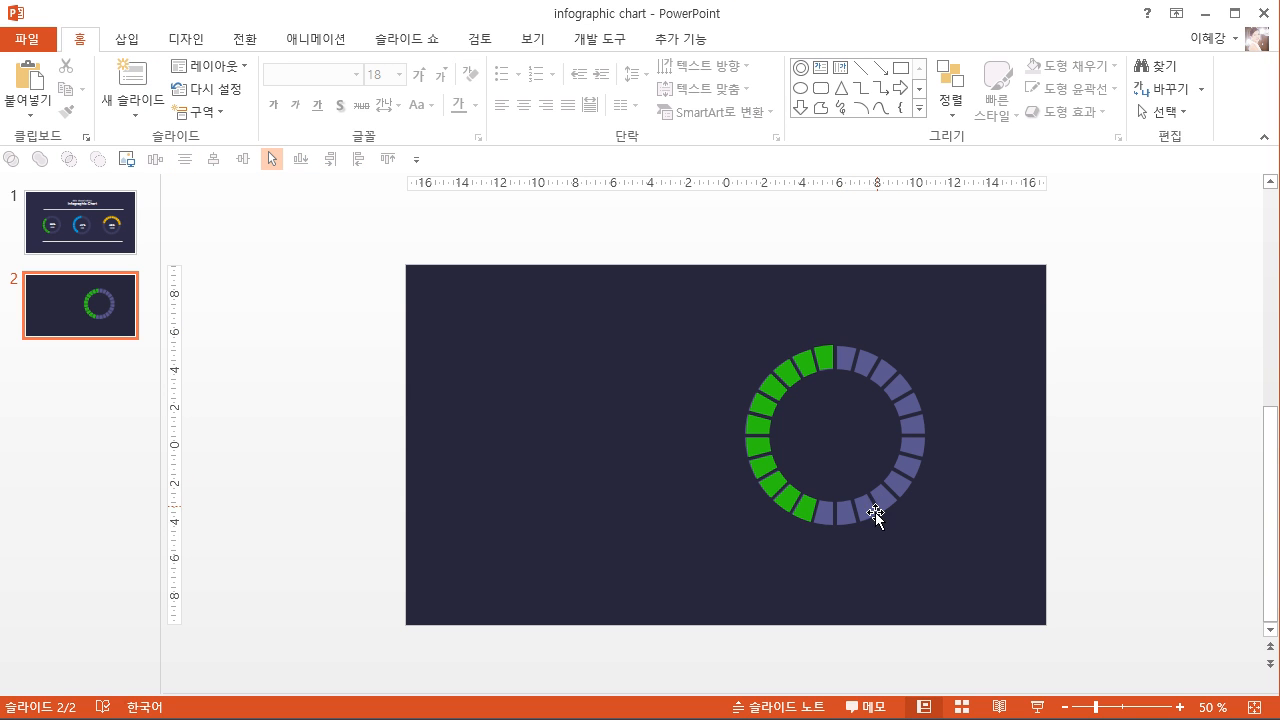
double_click(824, 356)
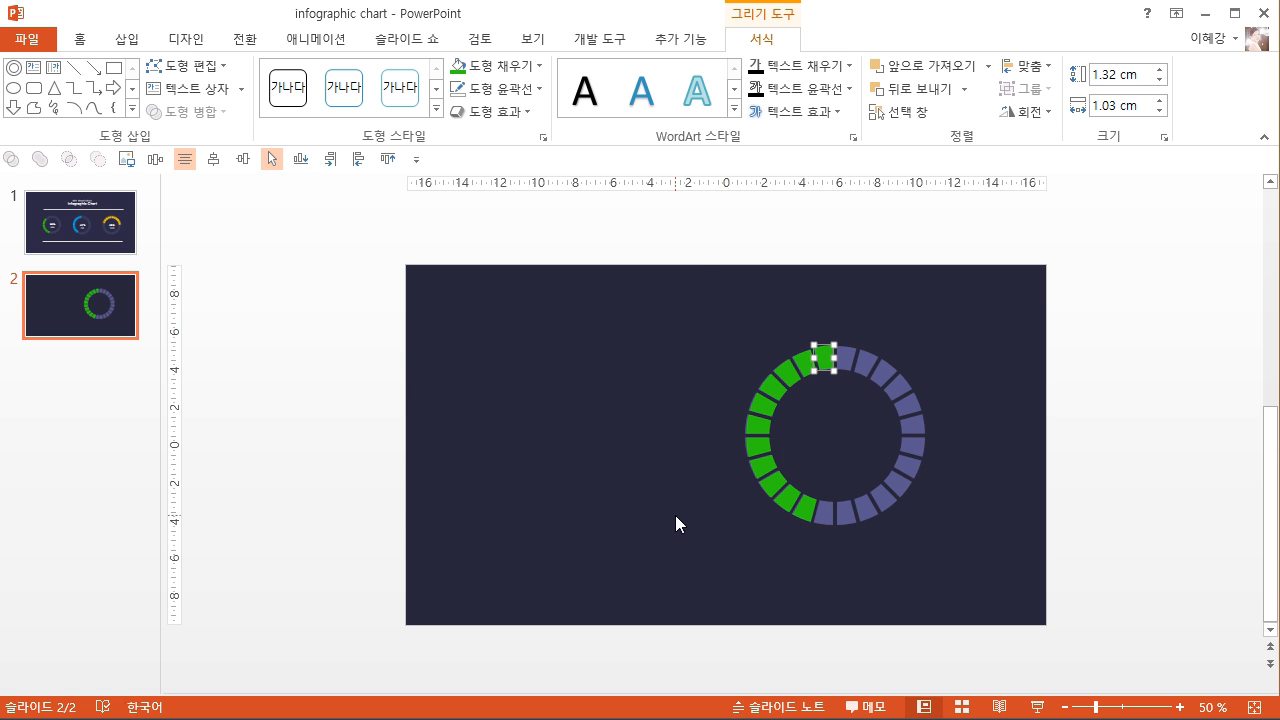
Open slide 1 to examine the finished infographic with the green, blue and yellow ring charts
left_click(110, 245)
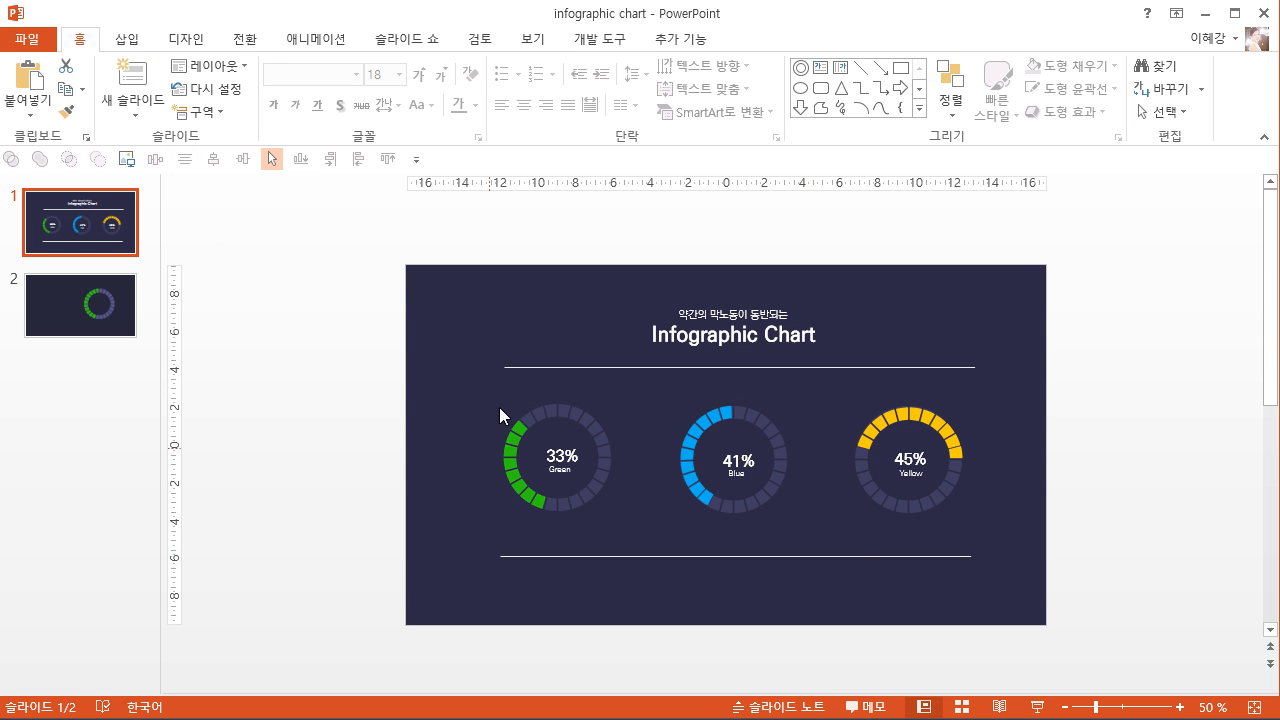